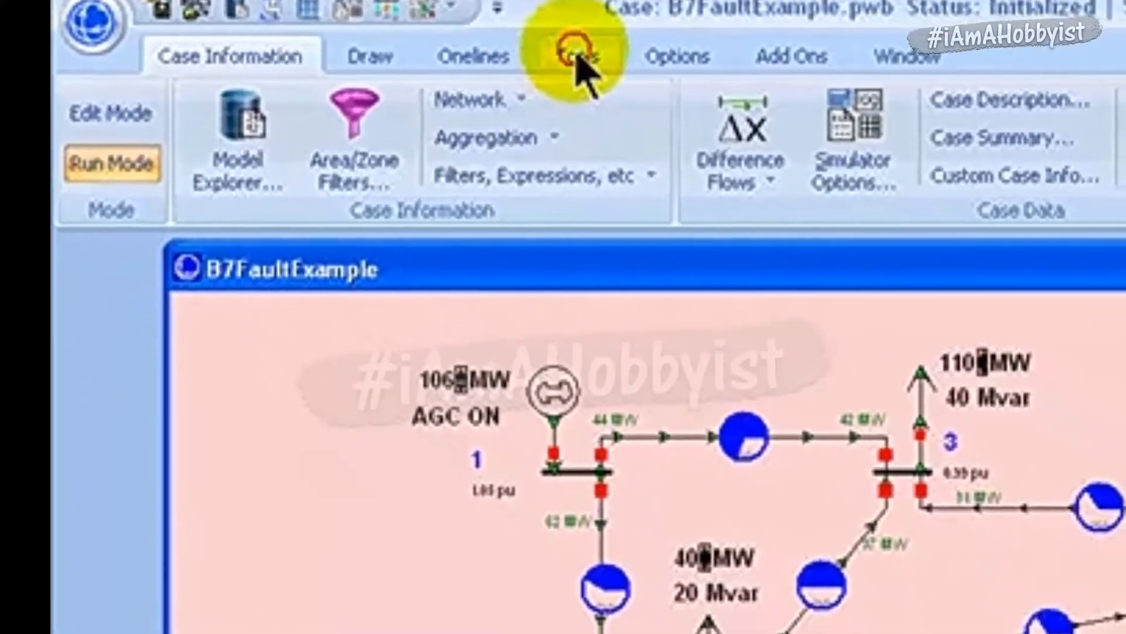
- Open Fault Analysis and define an in-line fault on the line from near bus 2 to far bus 3
left_click(610, 73)
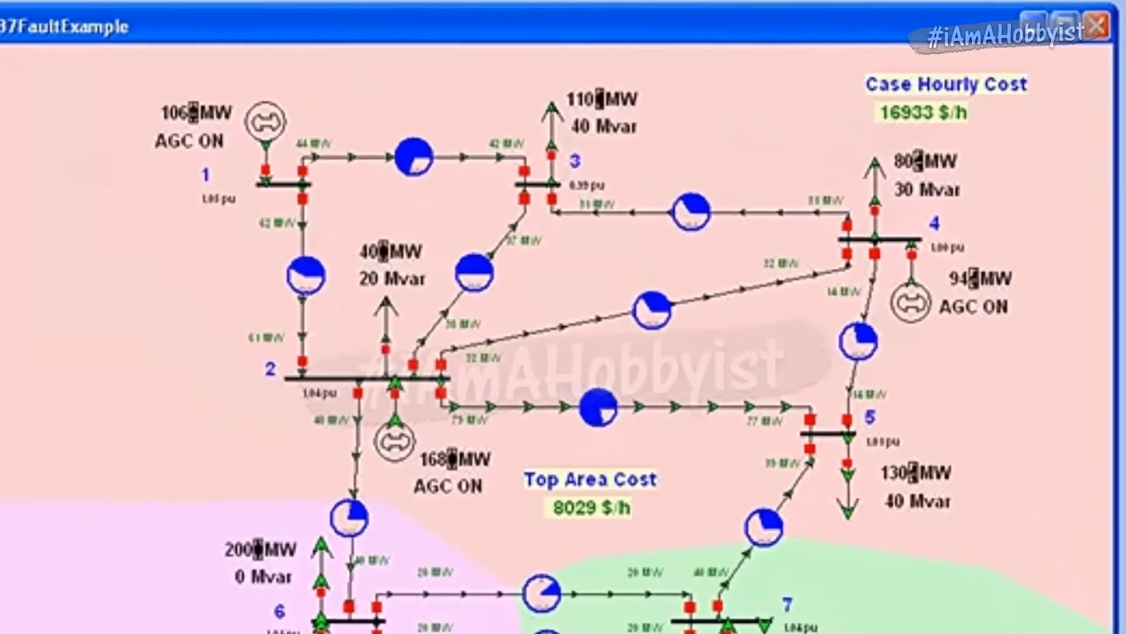
left_click(608, 1)
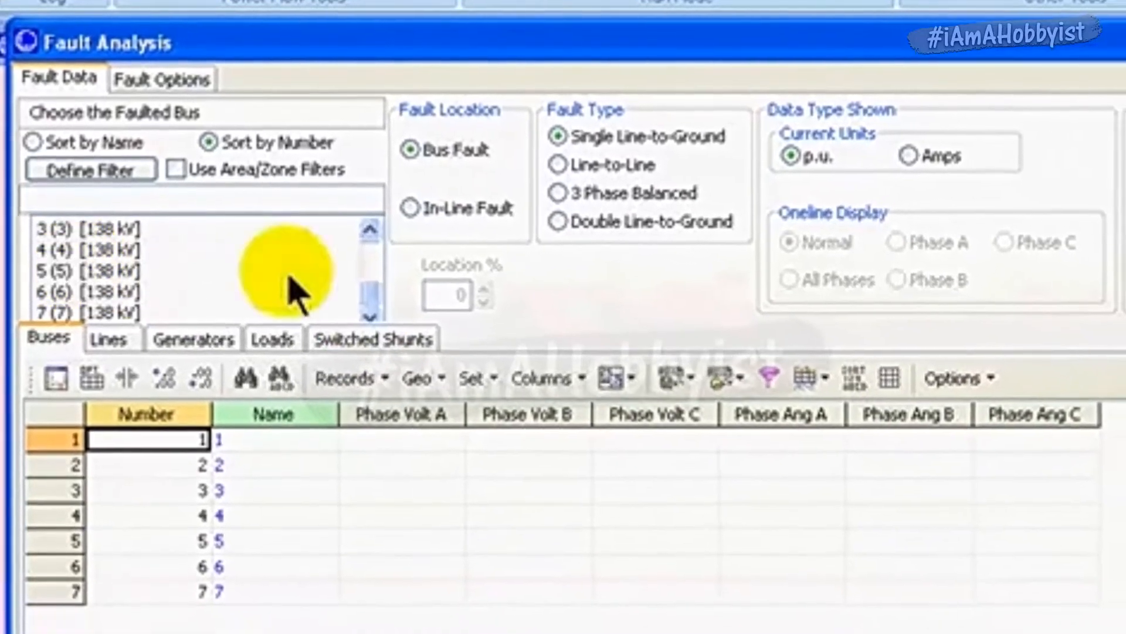
left_click(409, 193)
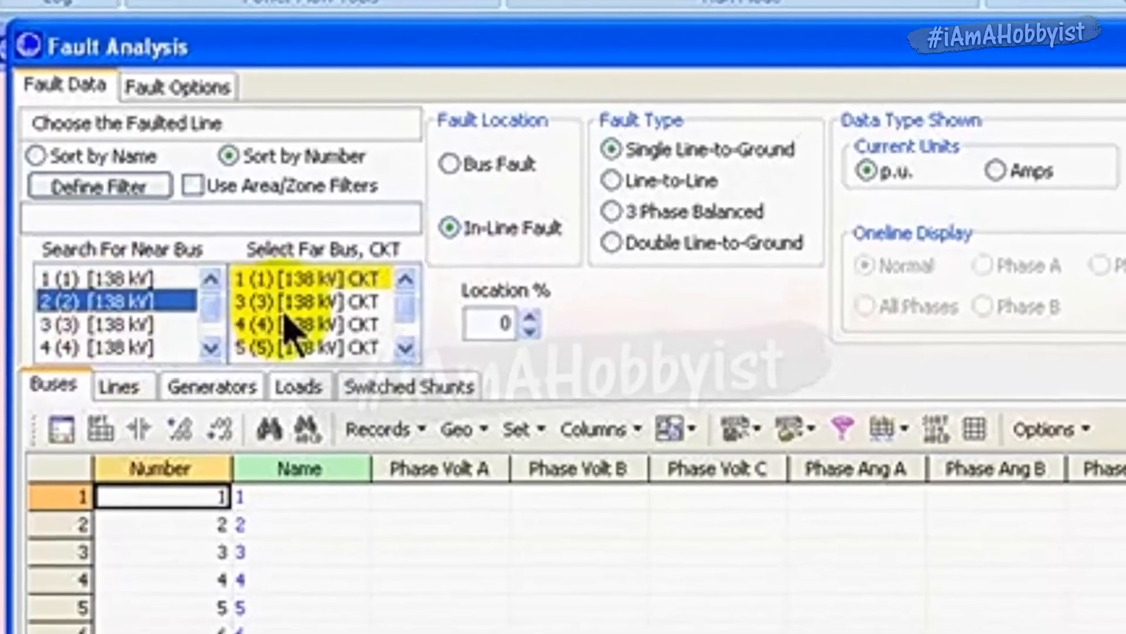
left_click(307, 310)
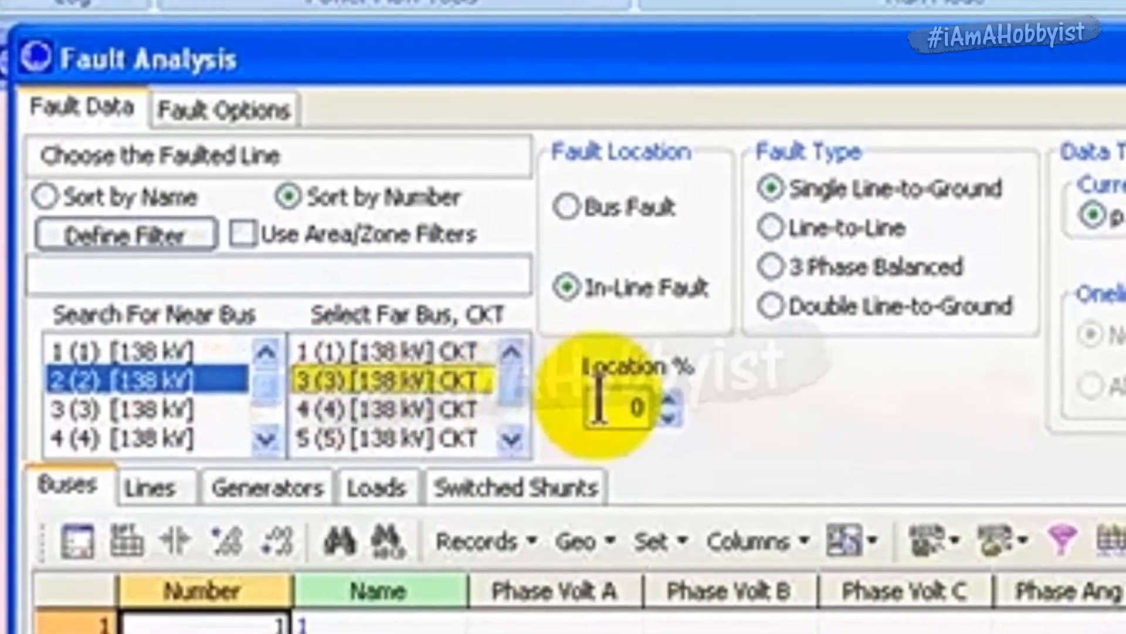
- Set the in-line fault location to 50% and the fault type to Double Line-to-Ground
left_click(585, 389)
left_click_drag(615, 403, 666, 410)
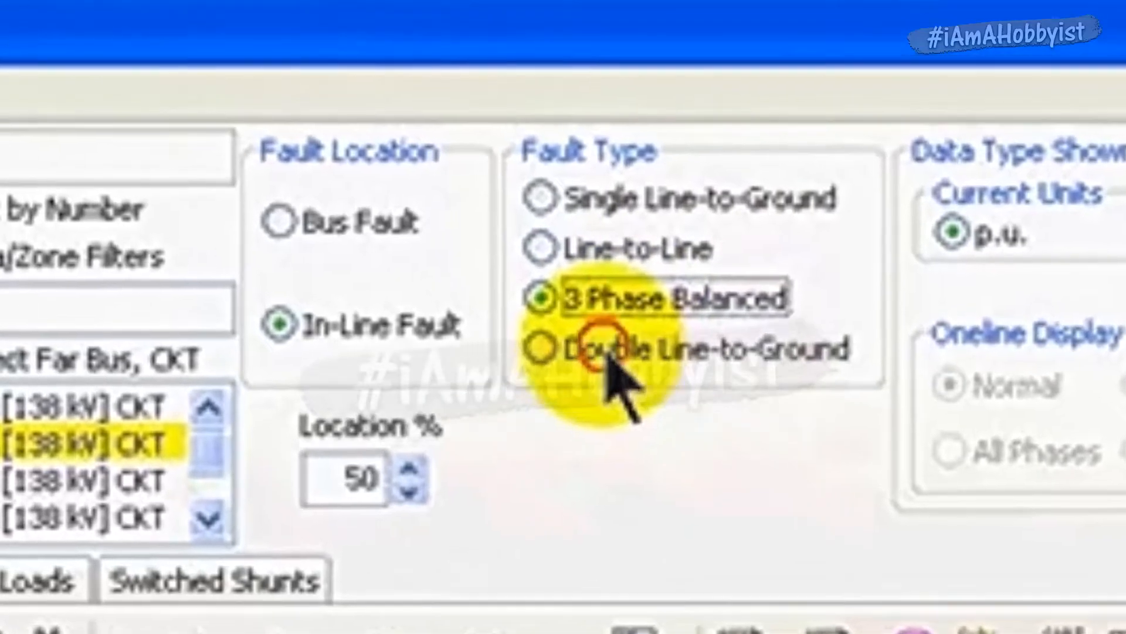
left_click(512, 299)
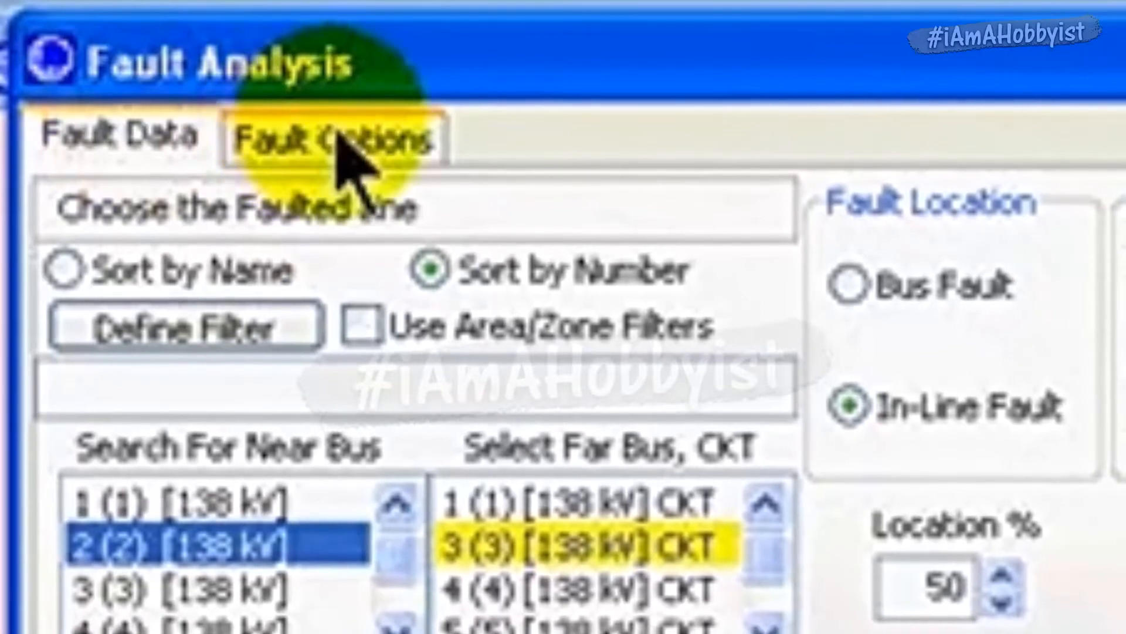
- Load the sequence data from B7FaultExample.aux in the fault options, overwriting any existing sequence data
left_click(340, 140)
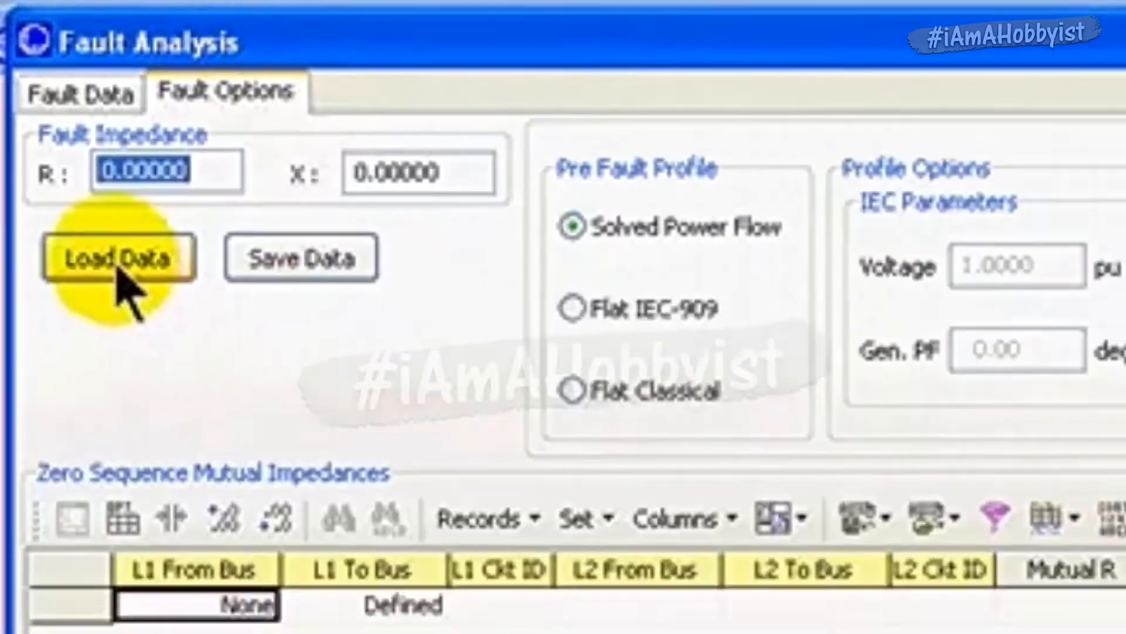
left_click(125, 286)
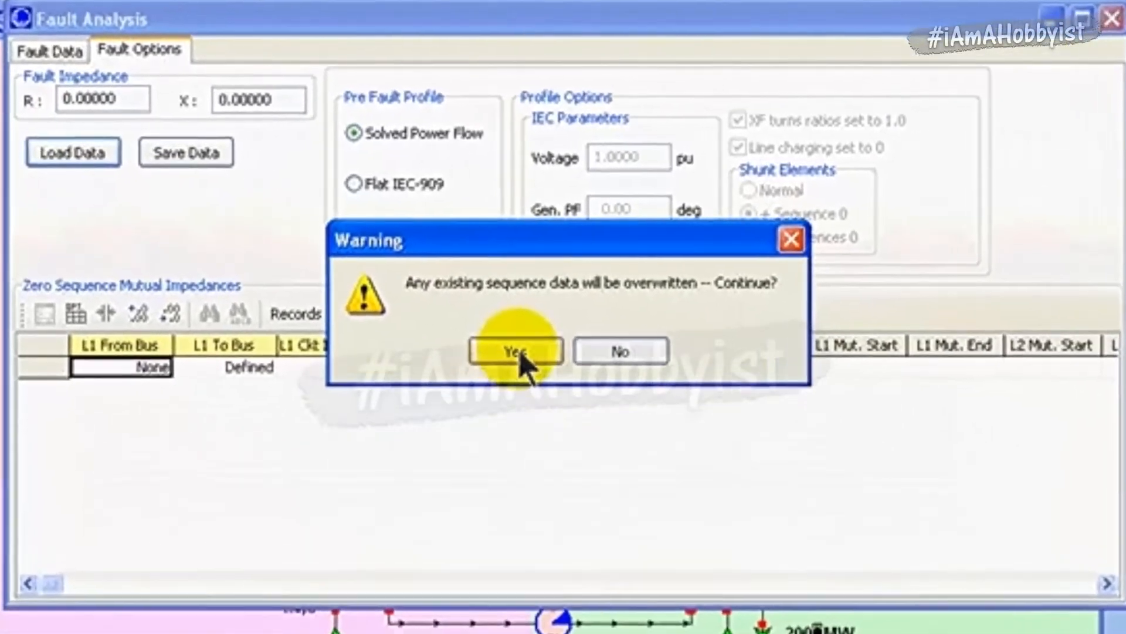
left_click(515, 350)
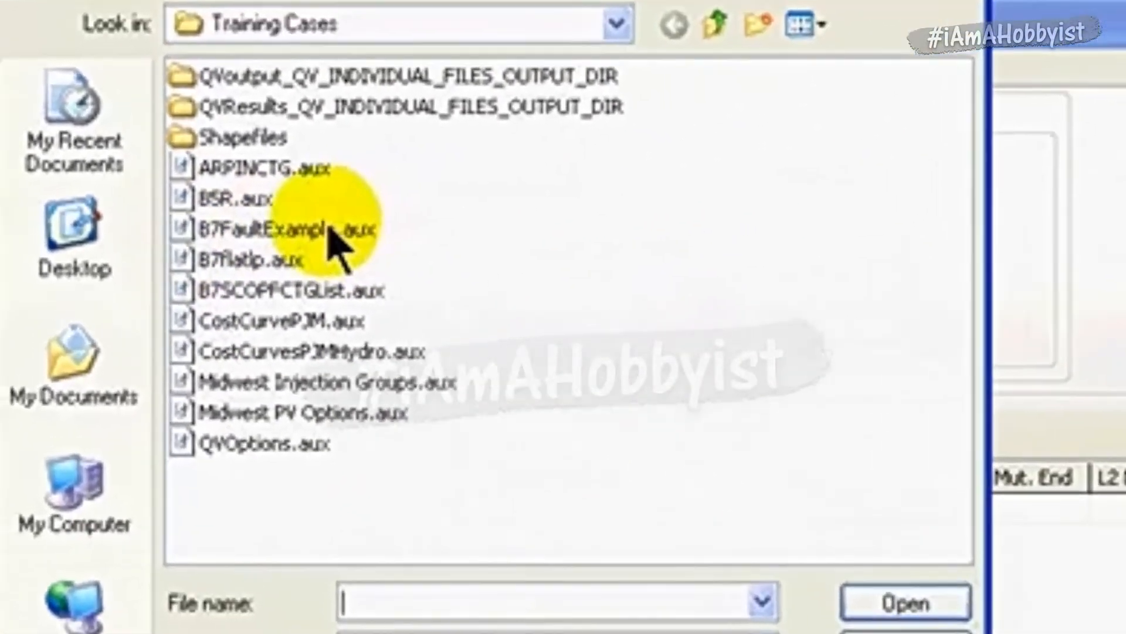
left_click(460, 238)
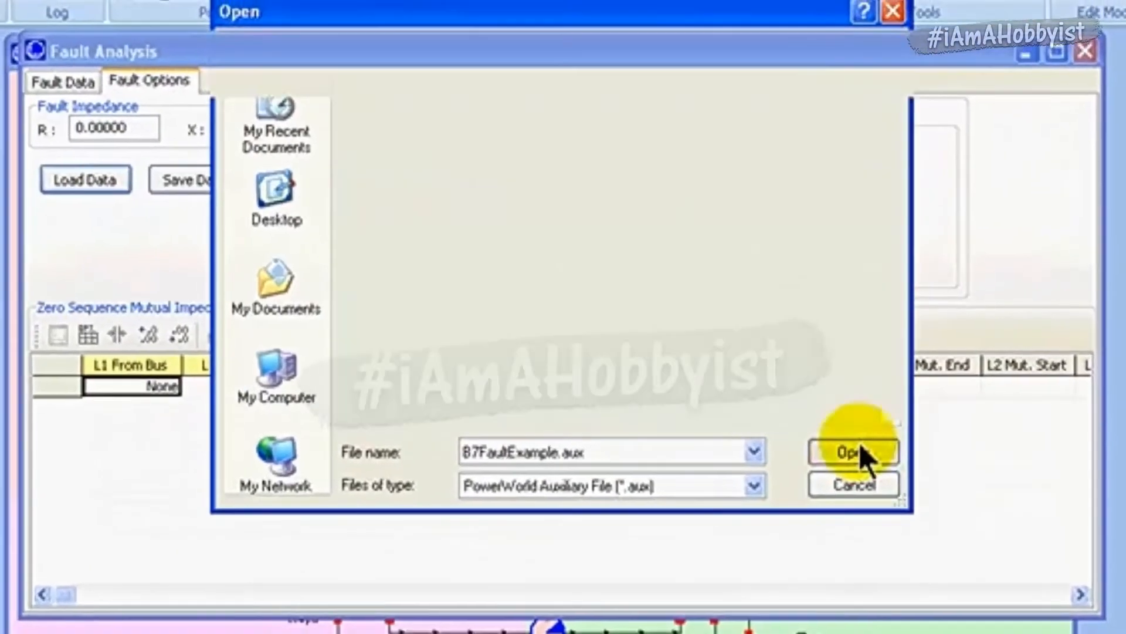
left_click(808, 582)
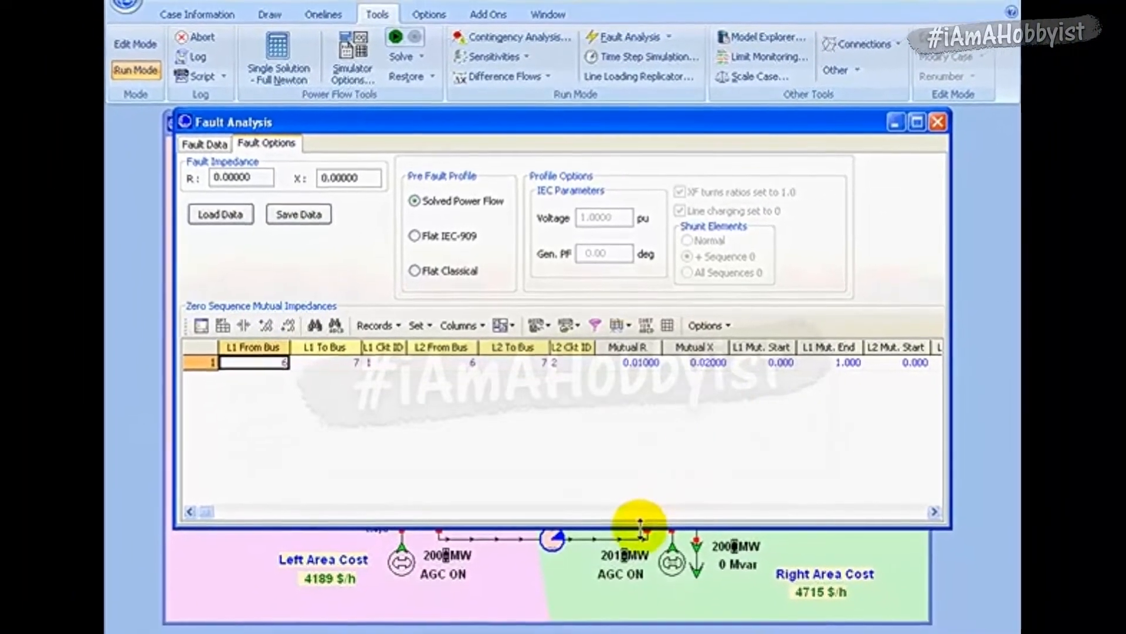
- Examine the zero sequence mutual impedance record for the parallel lines between buses 6 and 7, including its R, X, start and end values
left_click_drag(641, 525, 638, 449)
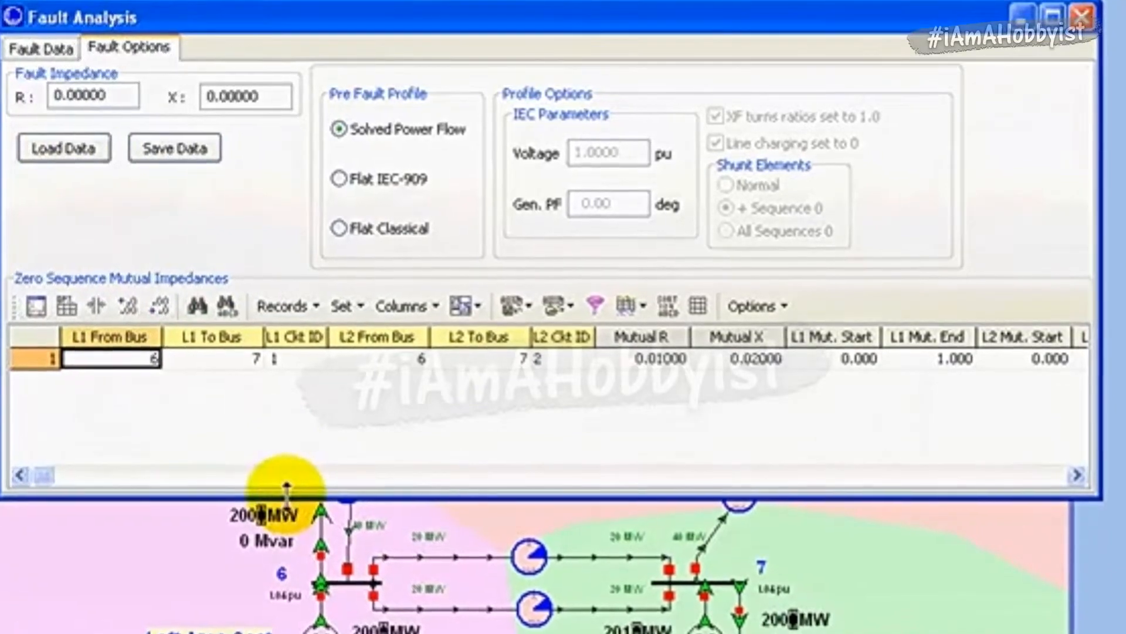
left_click_drag(287, 487, 271, 584)
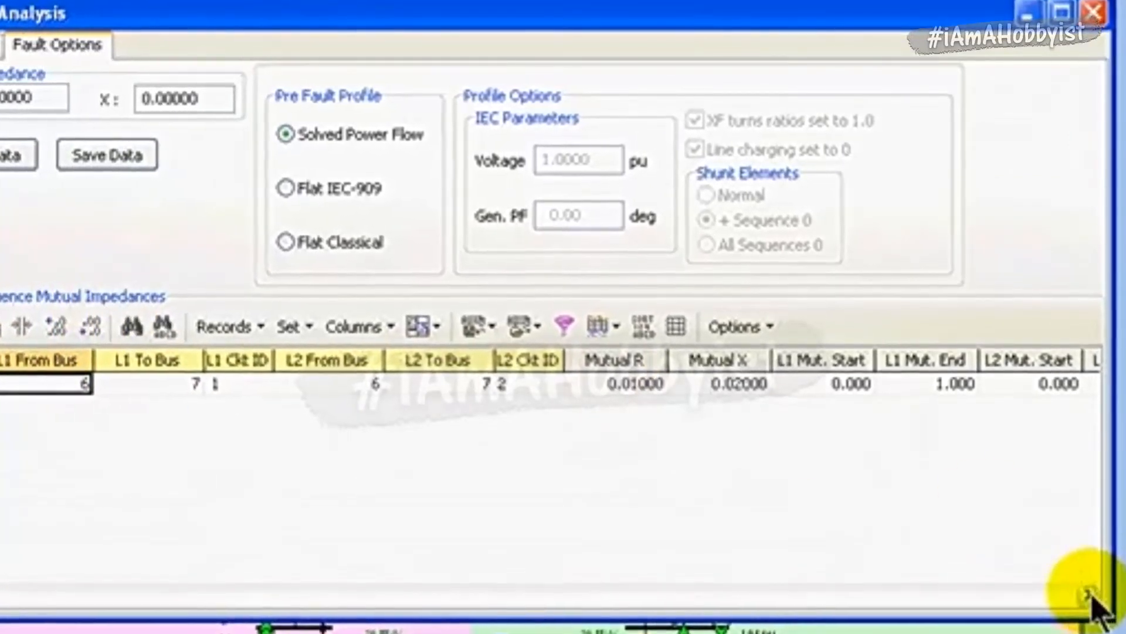
left_click(1090, 603)
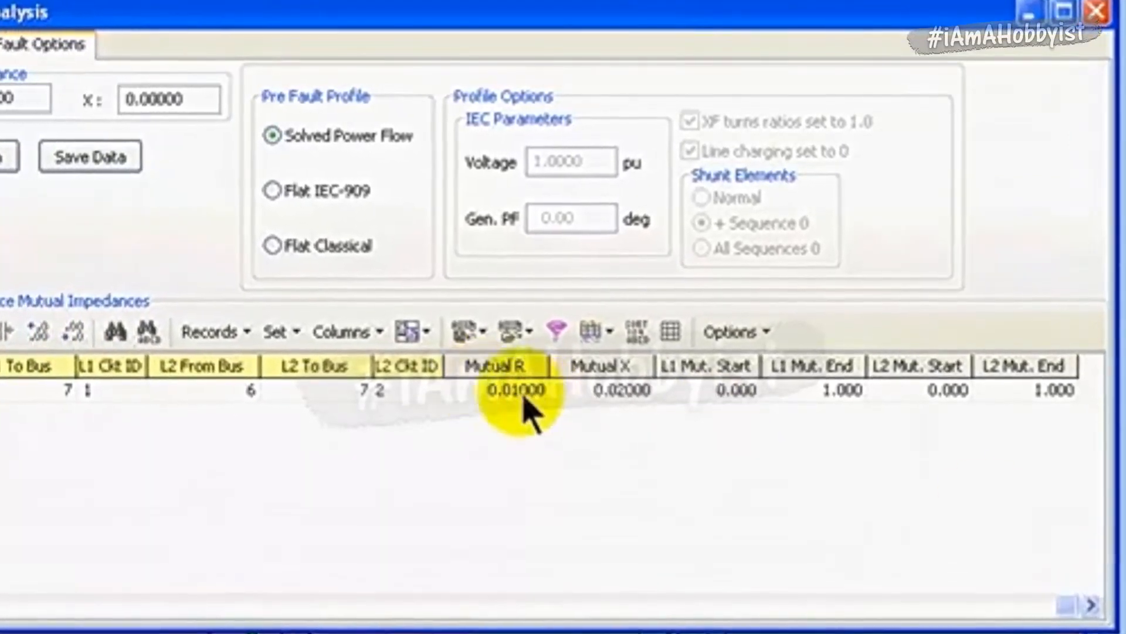
left_click(523, 397)
left_click(616, 394)
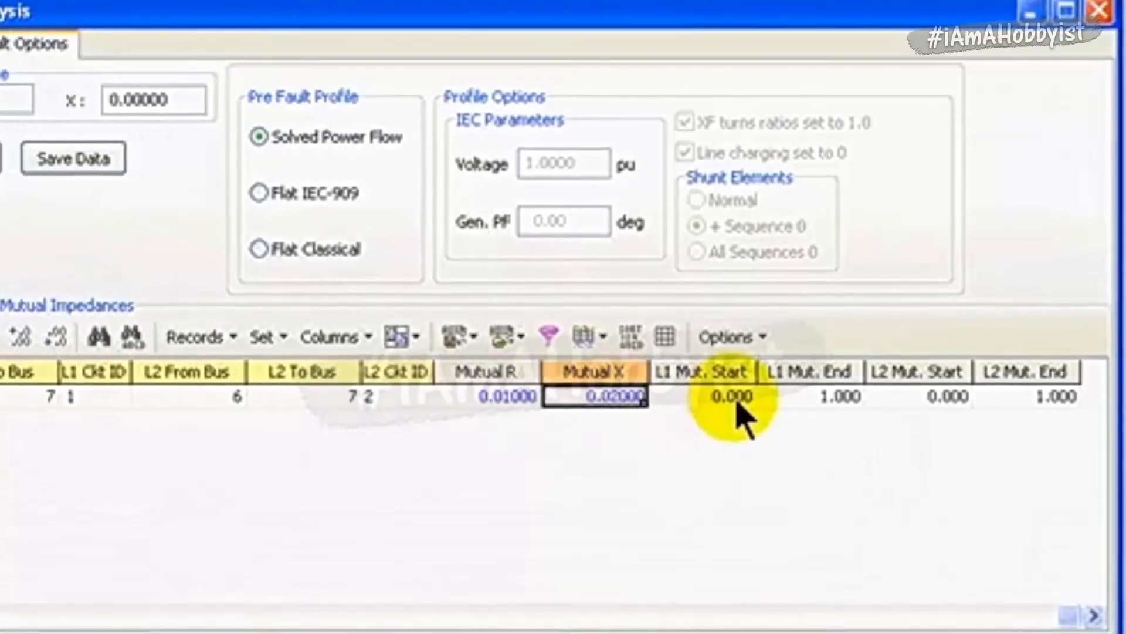
left_click(734, 401)
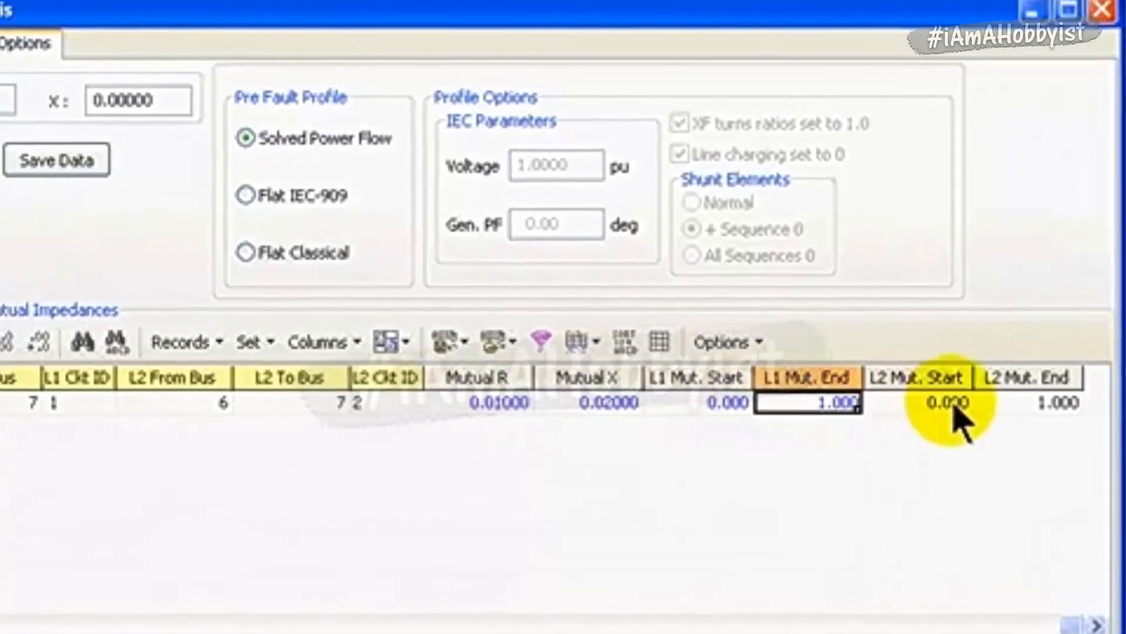
left_click(950, 404)
left_click(1053, 404)
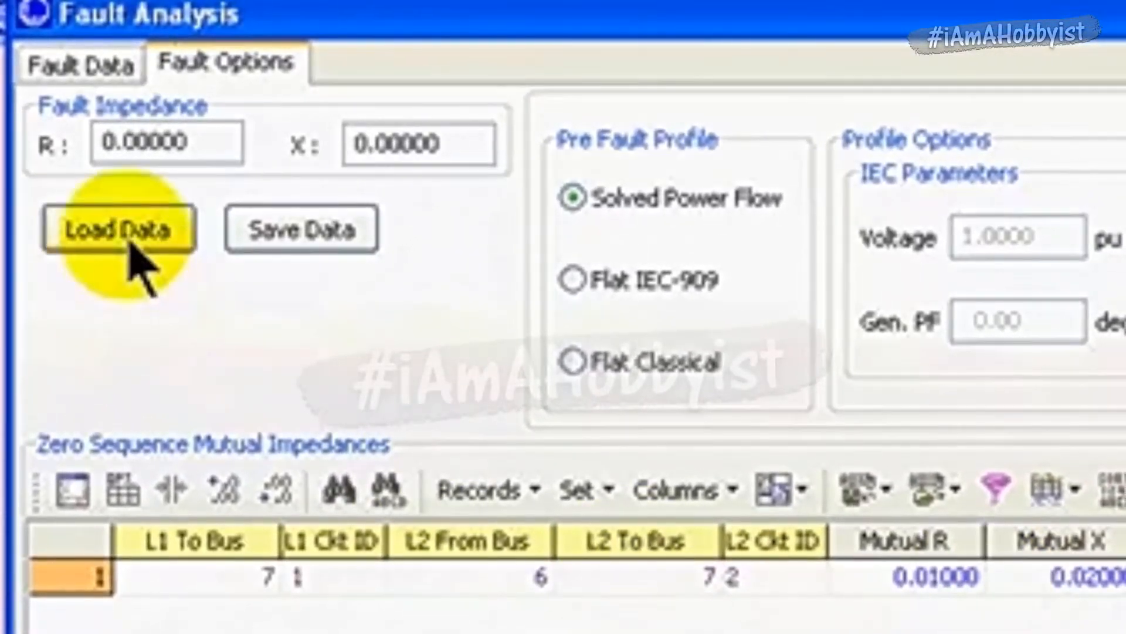
- Start another sequence data load and open B7FaultExample.aux in WordPad from the file selection dialog
left_click(131, 244)
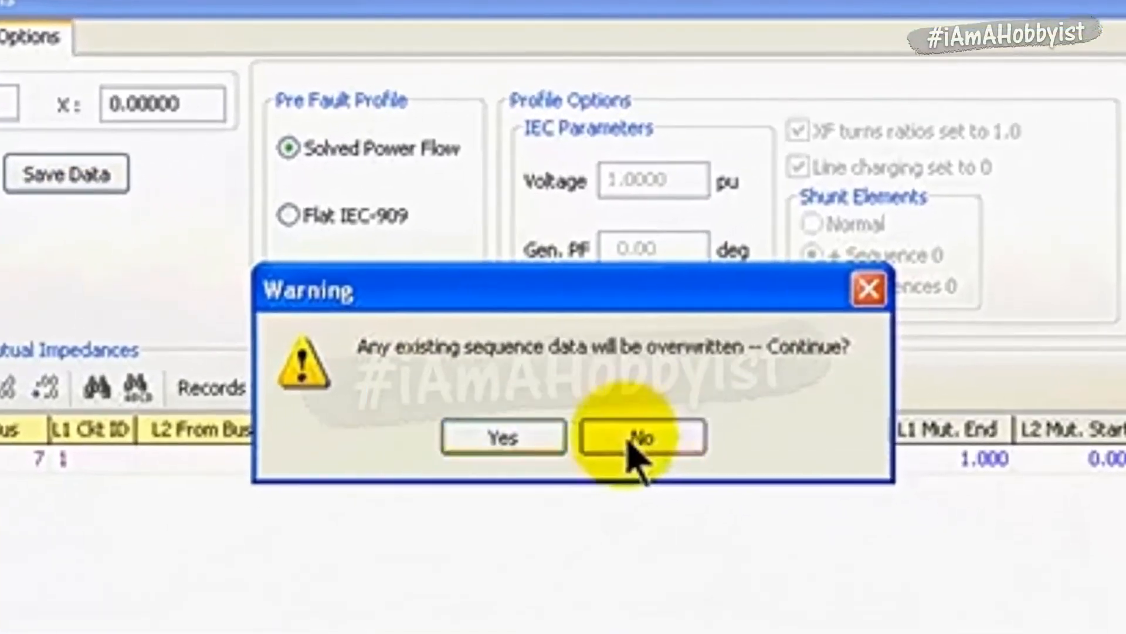
left_click(578, 381)
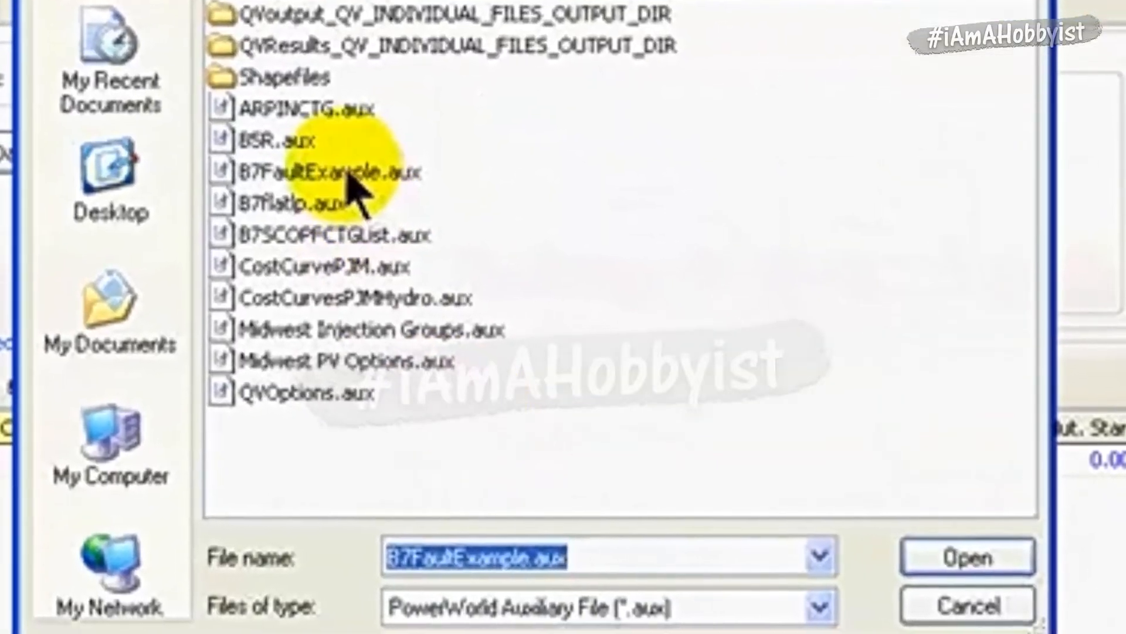
left_click(321, 156)
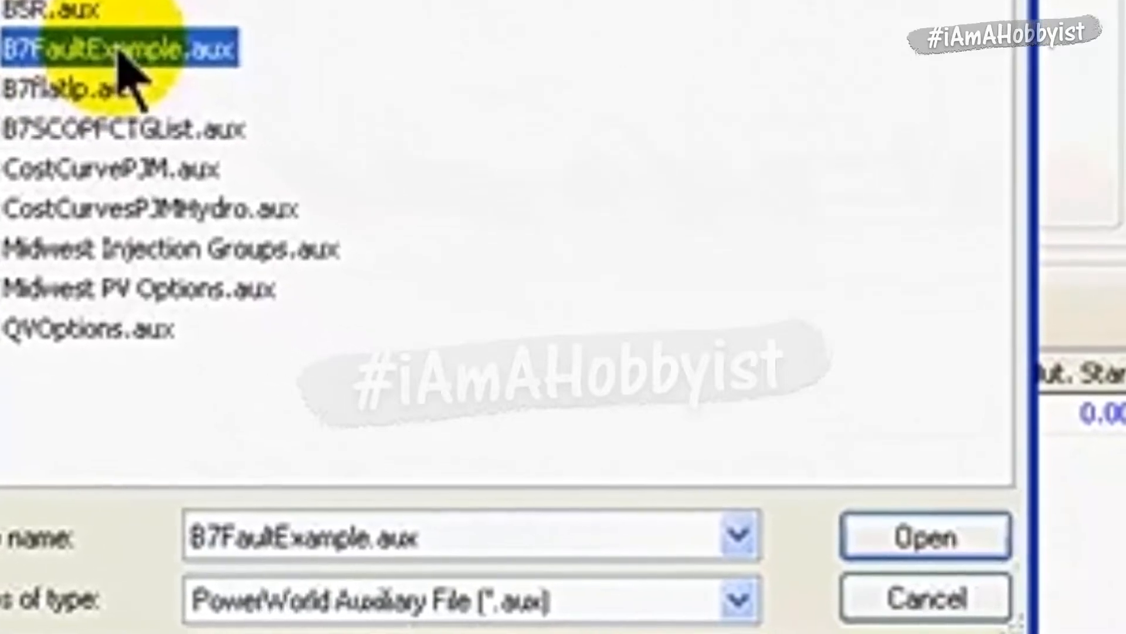
mouse_move(265, 264)
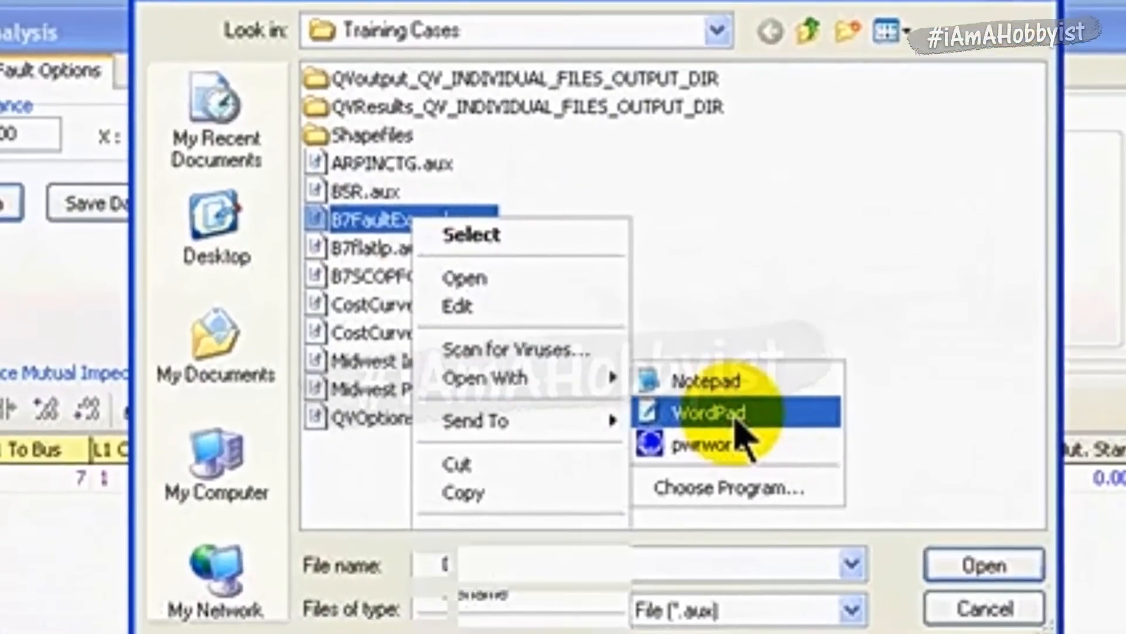
left_click(744, 422)
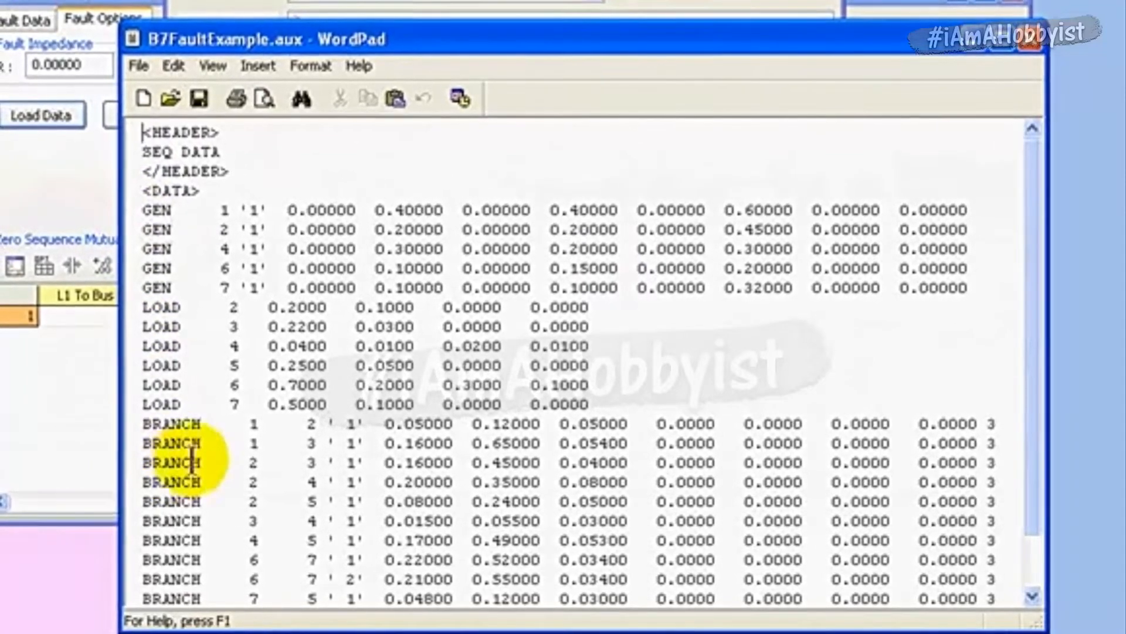
- Review the generator, load, branch and mutual impedance records in the auxiliary file, then close it and cancel the data load
double_click(1033, 595)
left_click(1032, 595)
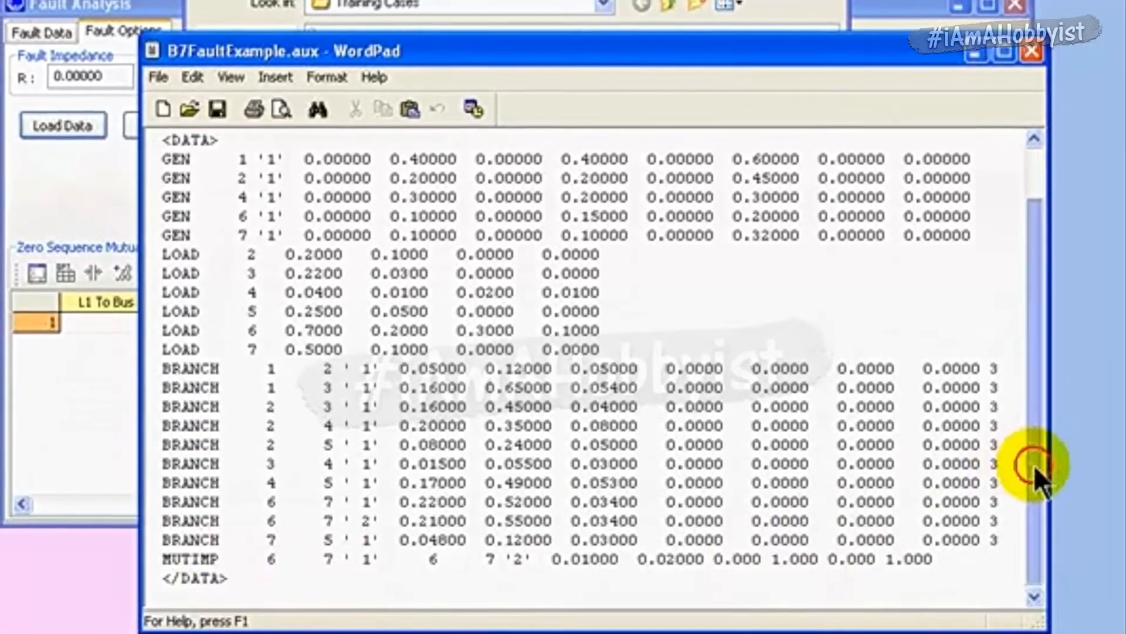
left_click_drag(1033, 464, 1035, 346)
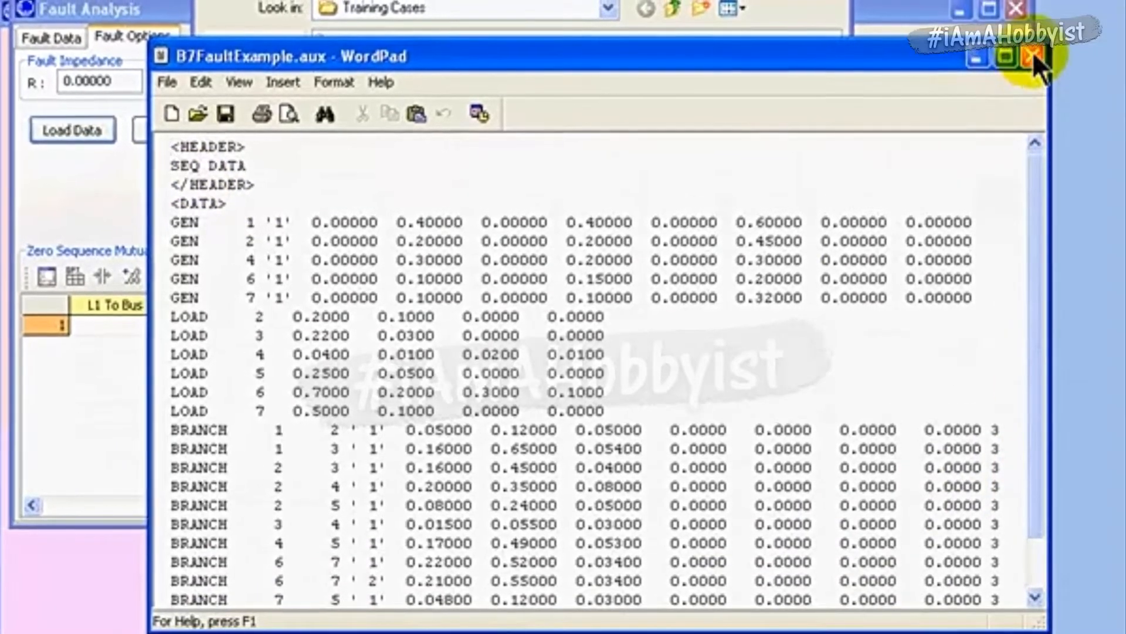
left_click(1033, 52)
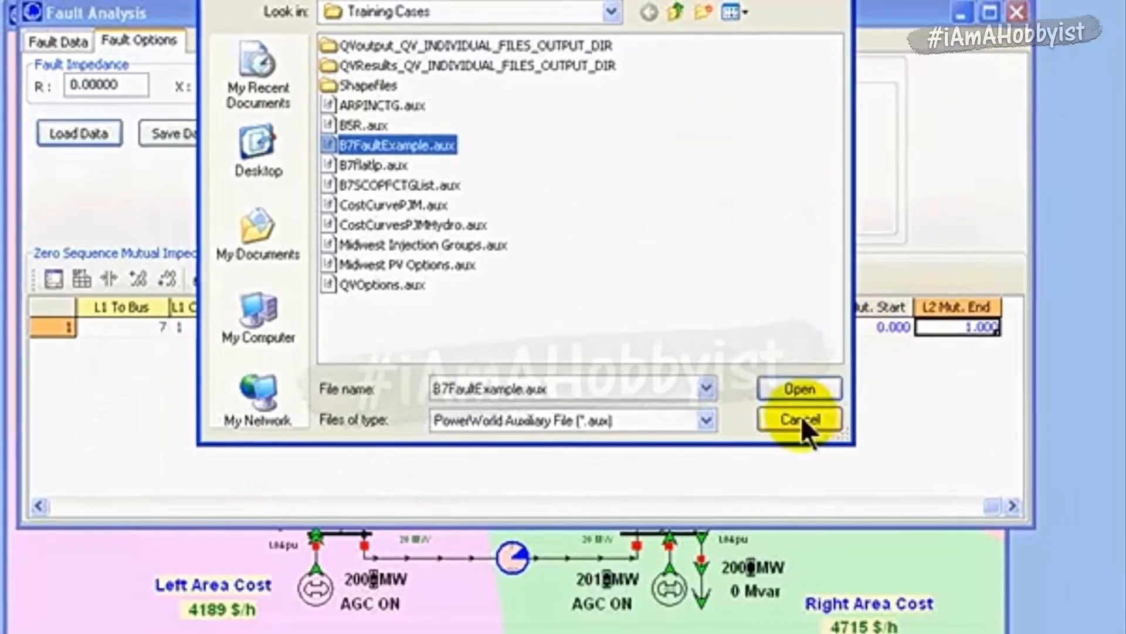
left_click(800, 418)
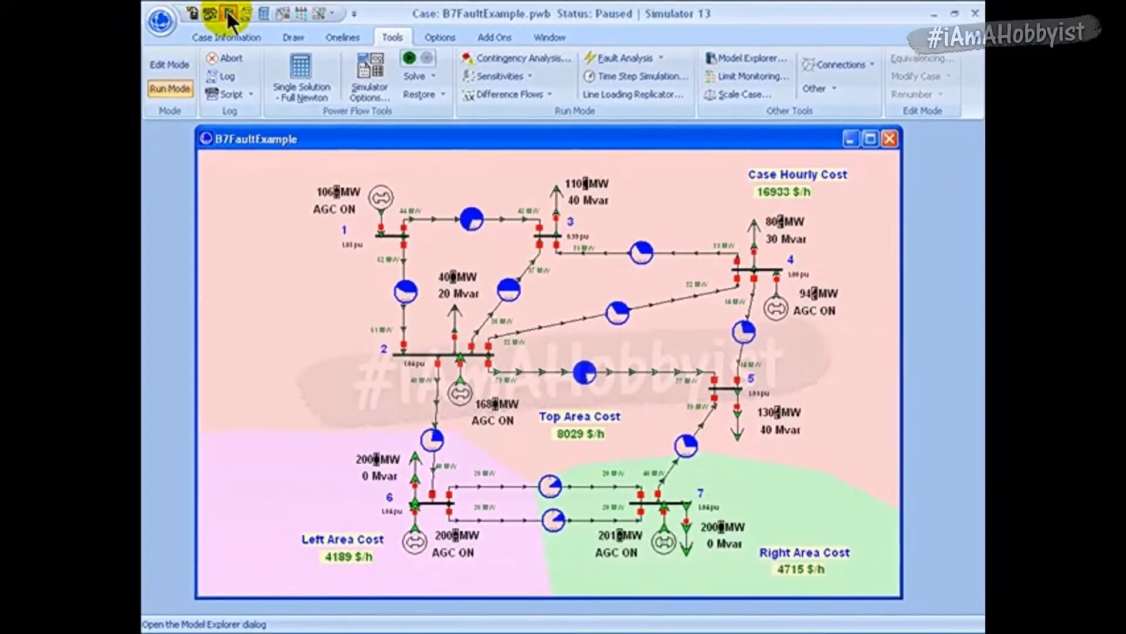
- Show the Fault Analysis input records for branches in the Model Explorer
left_click(228, 12)
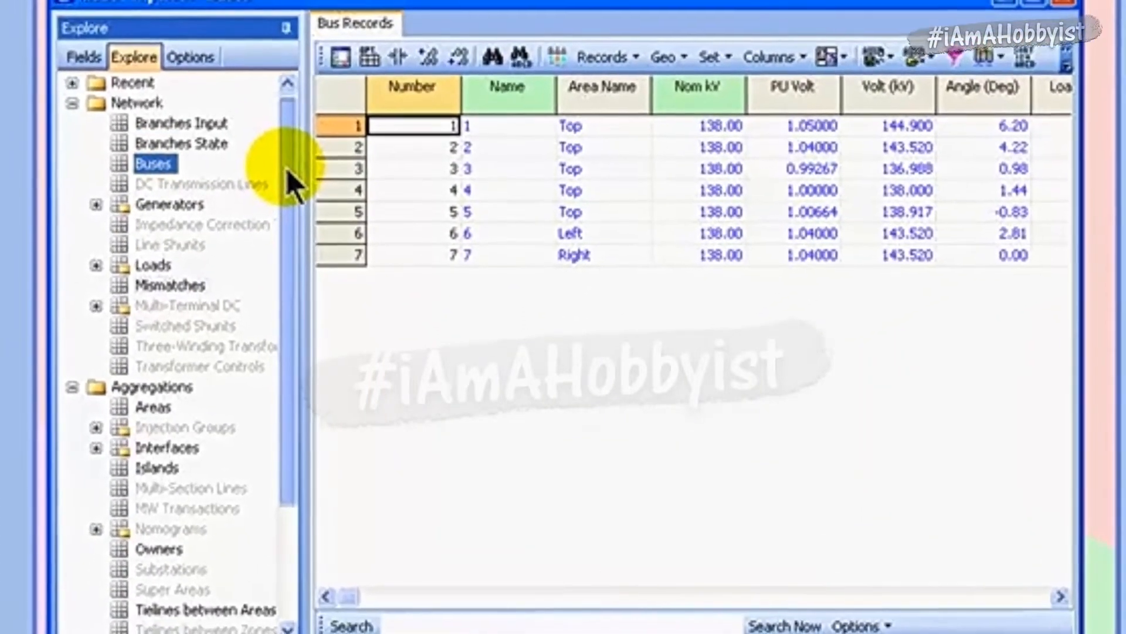
left_click_drag(288, 167, 279, 275)
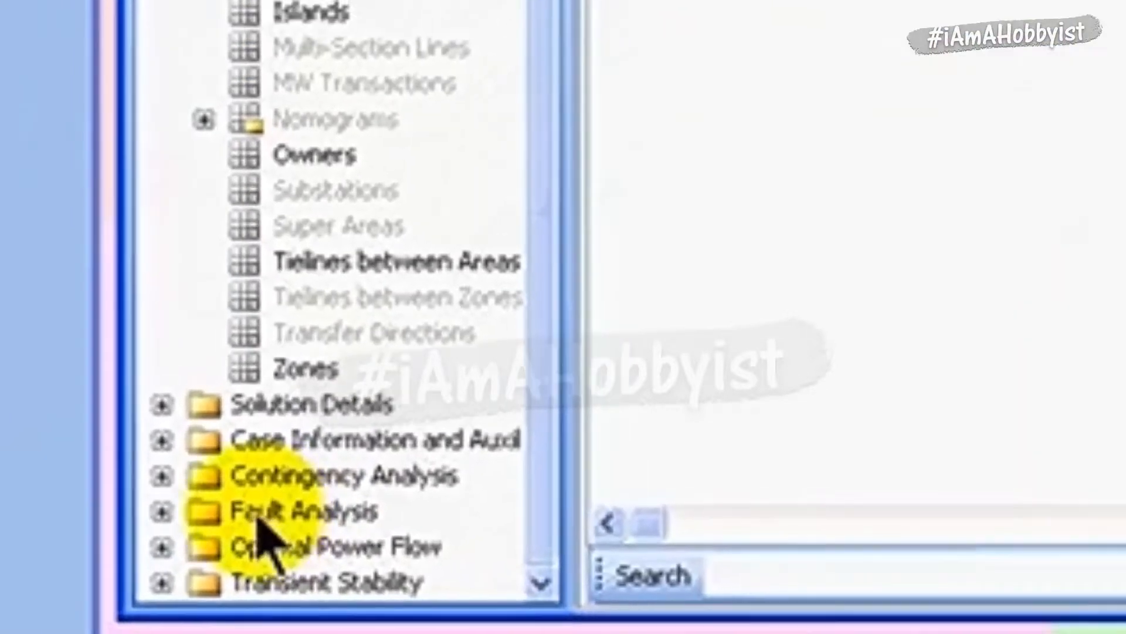
left_click(158, 515)
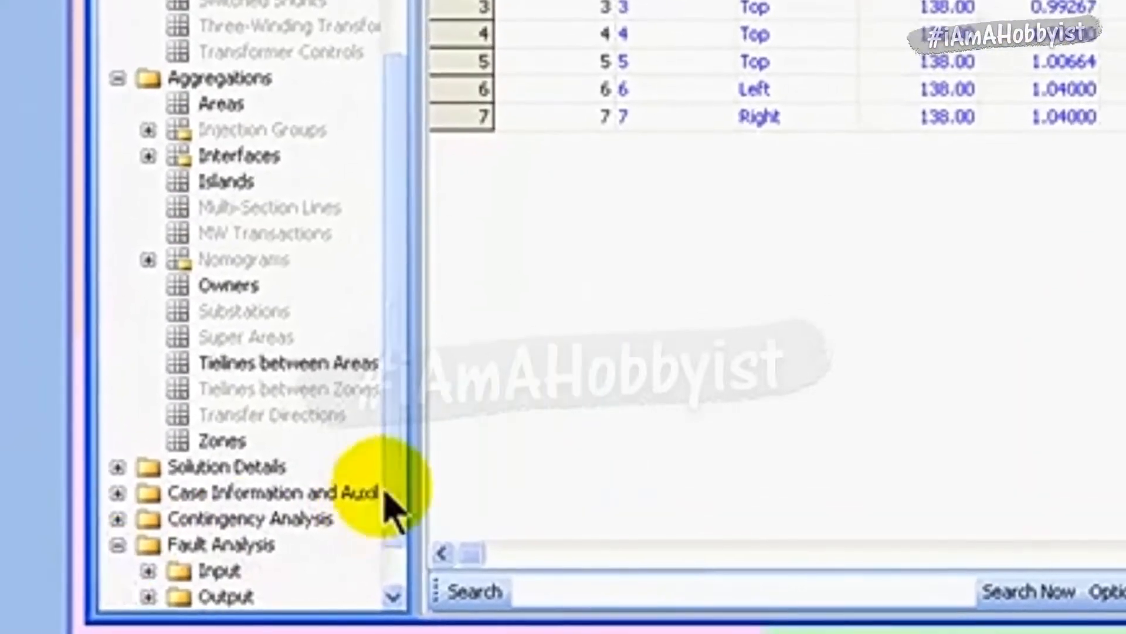
left_click_drag(389, 482, 387, 547)
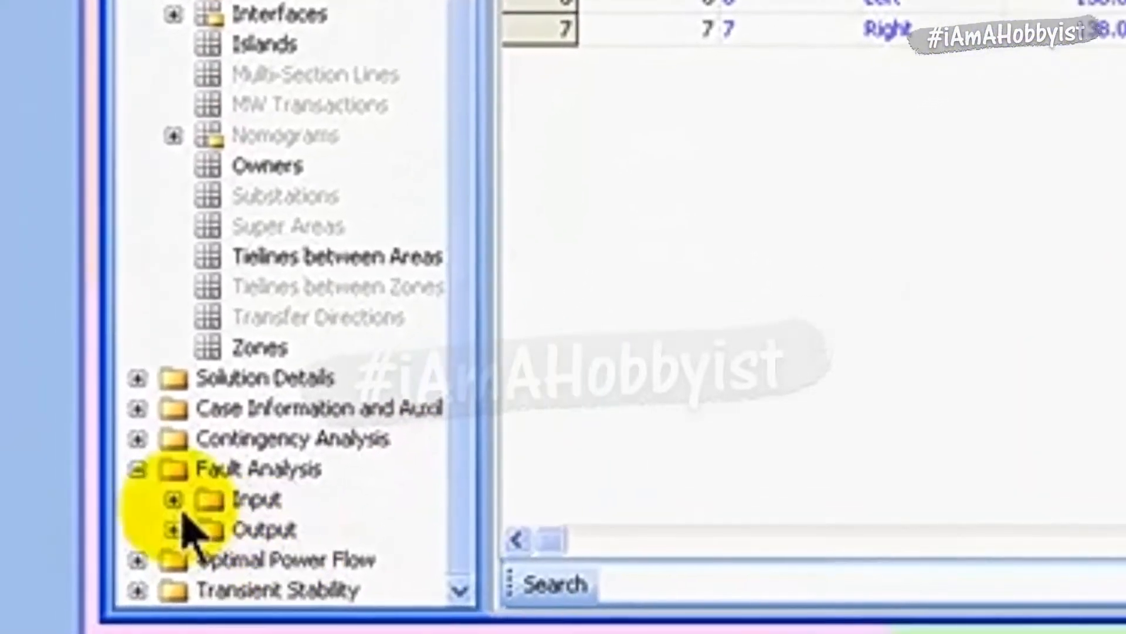
left_click(166, 505)
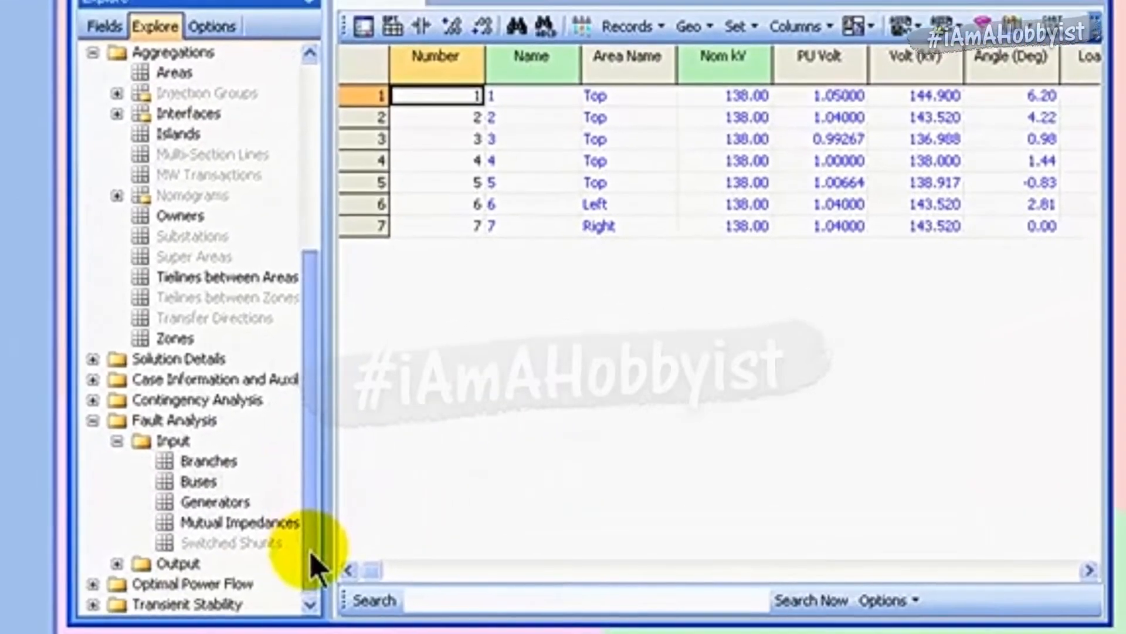
left_click(205, 463)
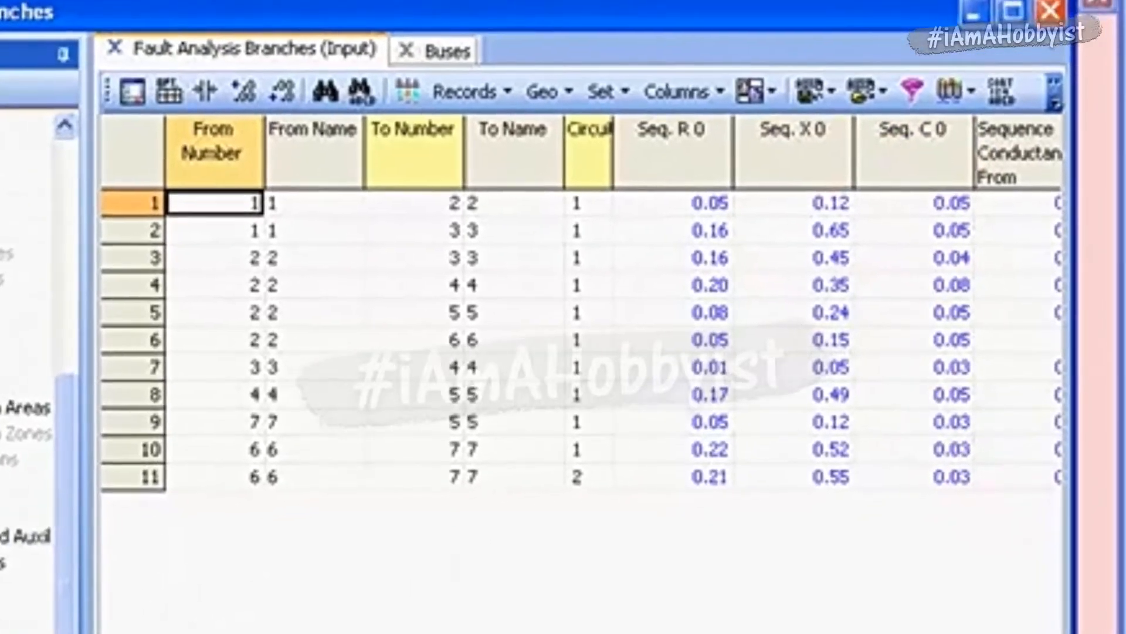
- Examine the zero sequence impedance, conductance, susceptance and transformer grounding columns of the fault analysis branch table
left_click(1020, 553)
left_click(1021, 552)
left_click(1021, 553)
left_click(1021, 553)
left_click(1022, 561)
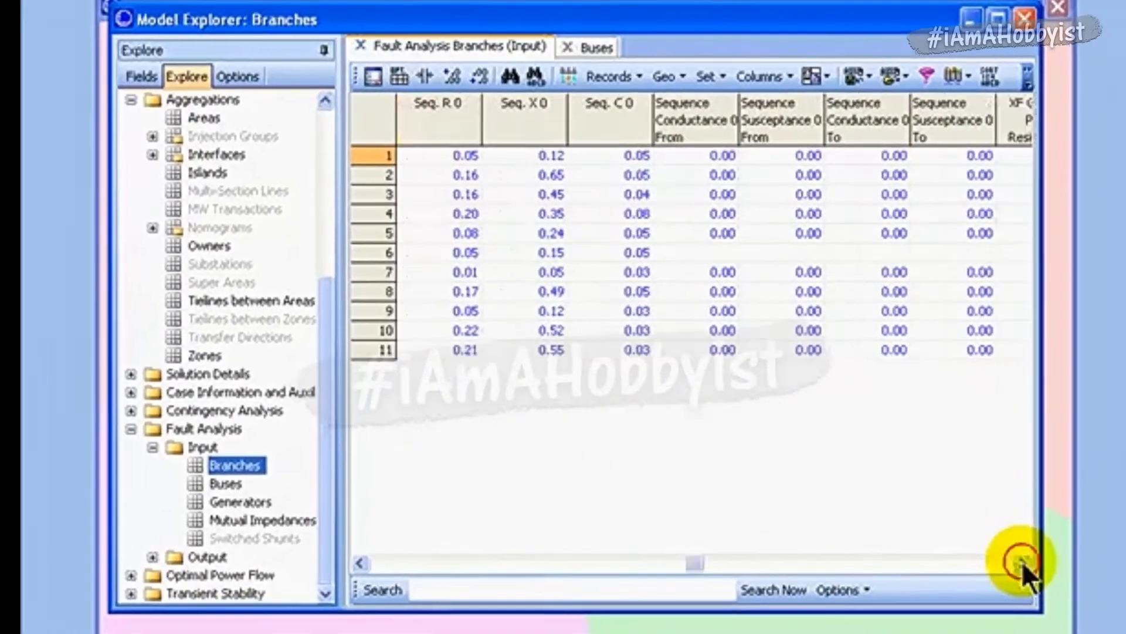
left_click(1022, 562)
left_click(1022, 562)
left_click(1021, 562)
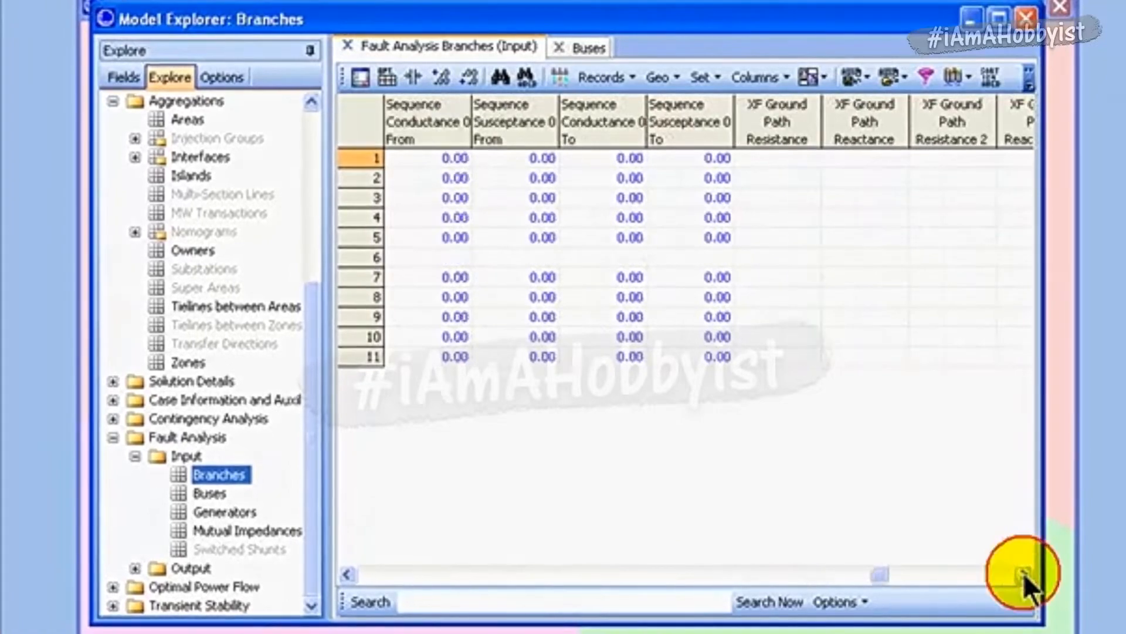
left_click(1023, 572)
left_click(1023, 572)
left_click_drag(1004, 573, 732, 575)
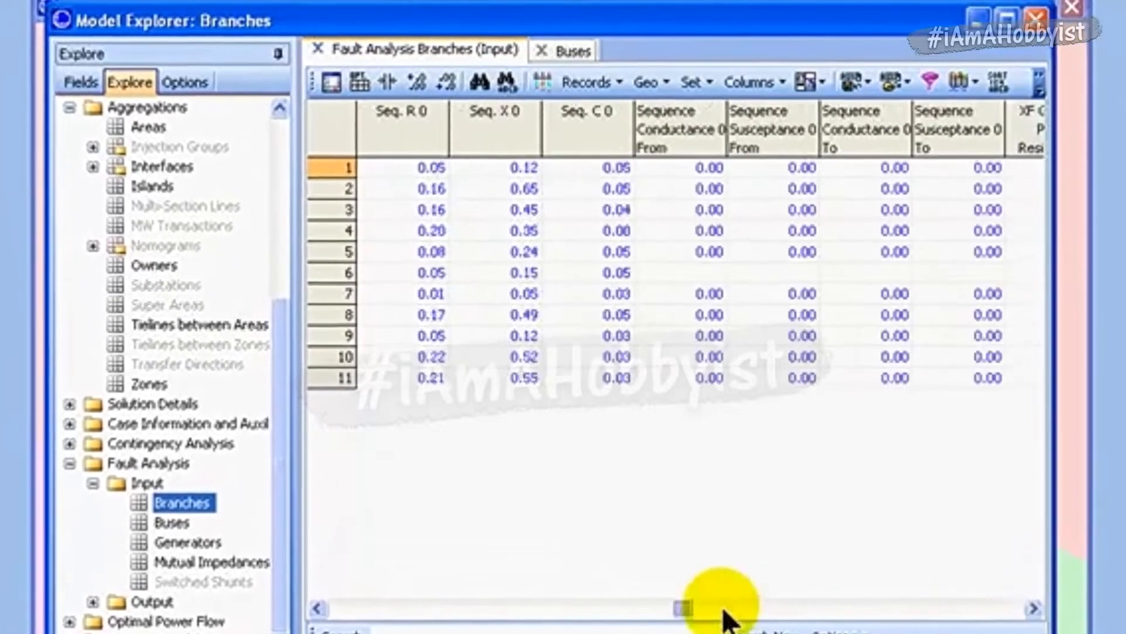
- Review the Fault Analysis input records for buses in the Model Explorer, then close the Model Explorer
left_click_drag(725, 619, 302, 629)
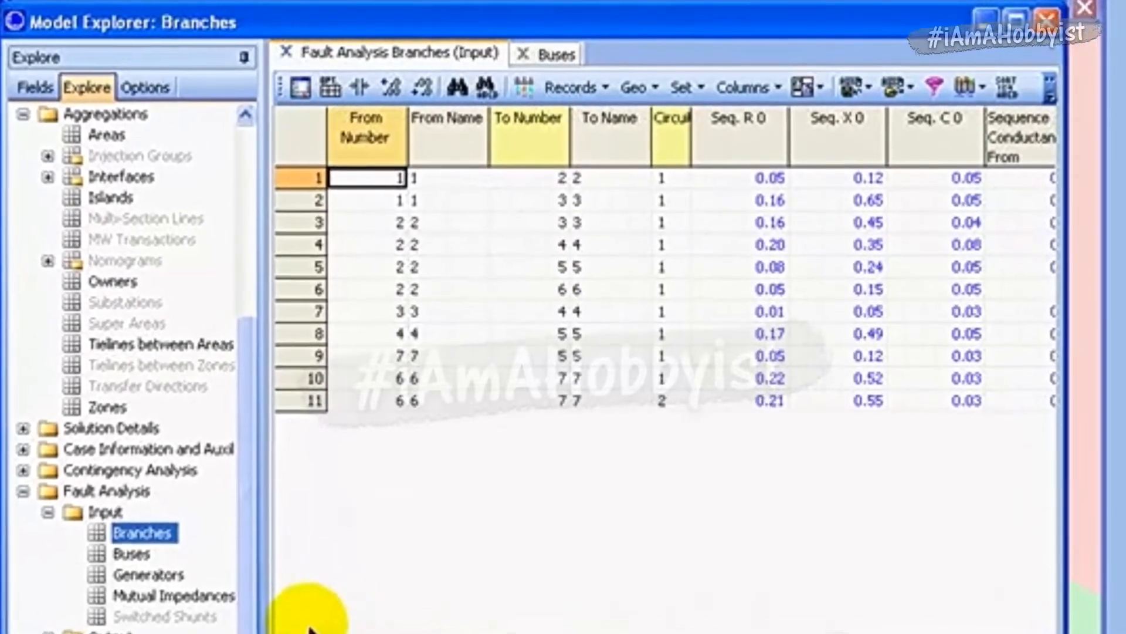
left_click(135, 554)
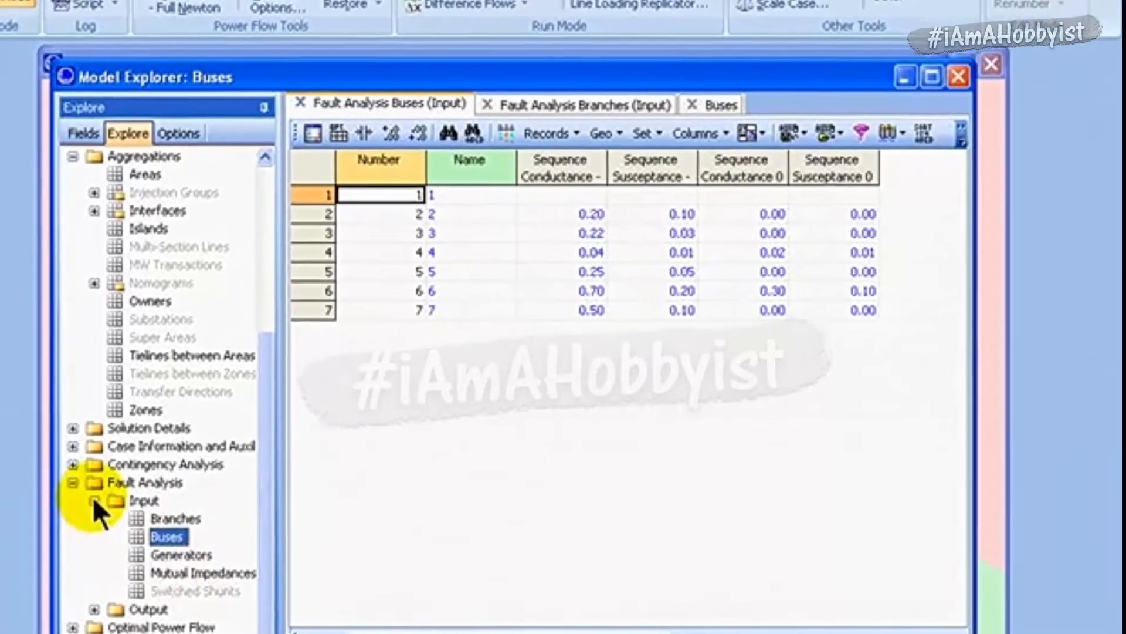
left_click(104, 488)
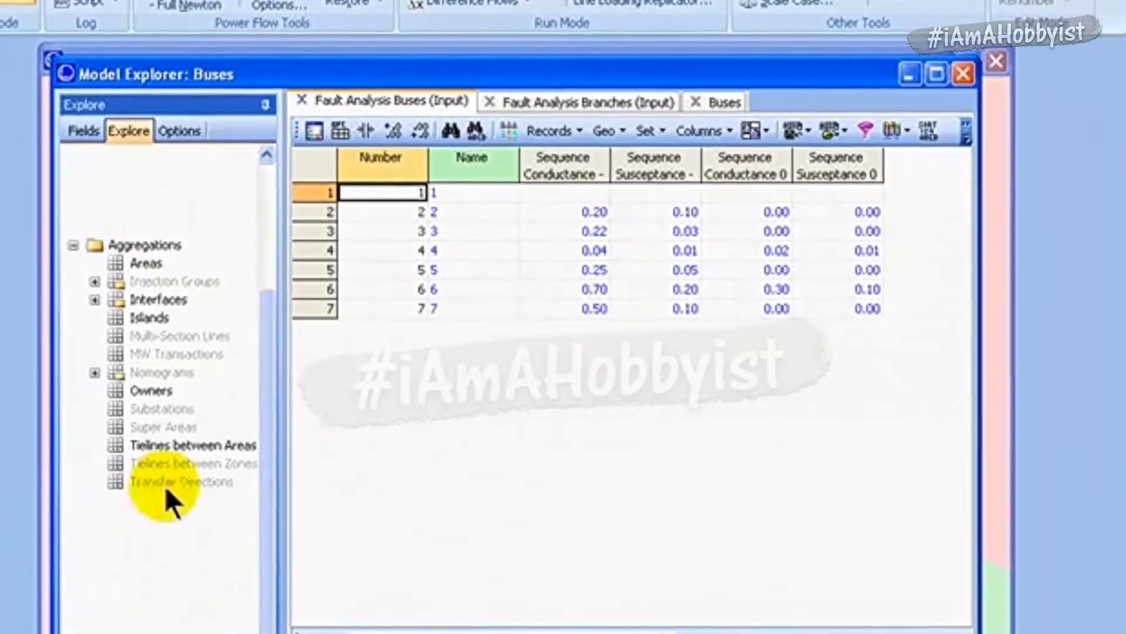
left_click(961, 75)
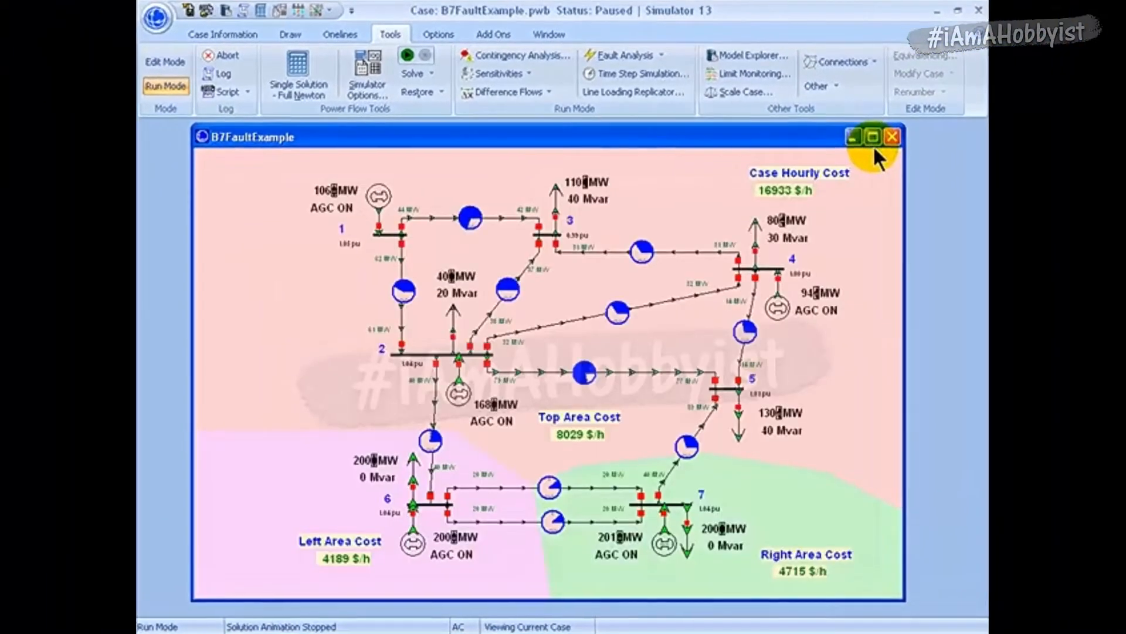
- Return to the Fault Analysis window and bring up the save dialog for the sequence data, then cancel it
left_click(330, 10)
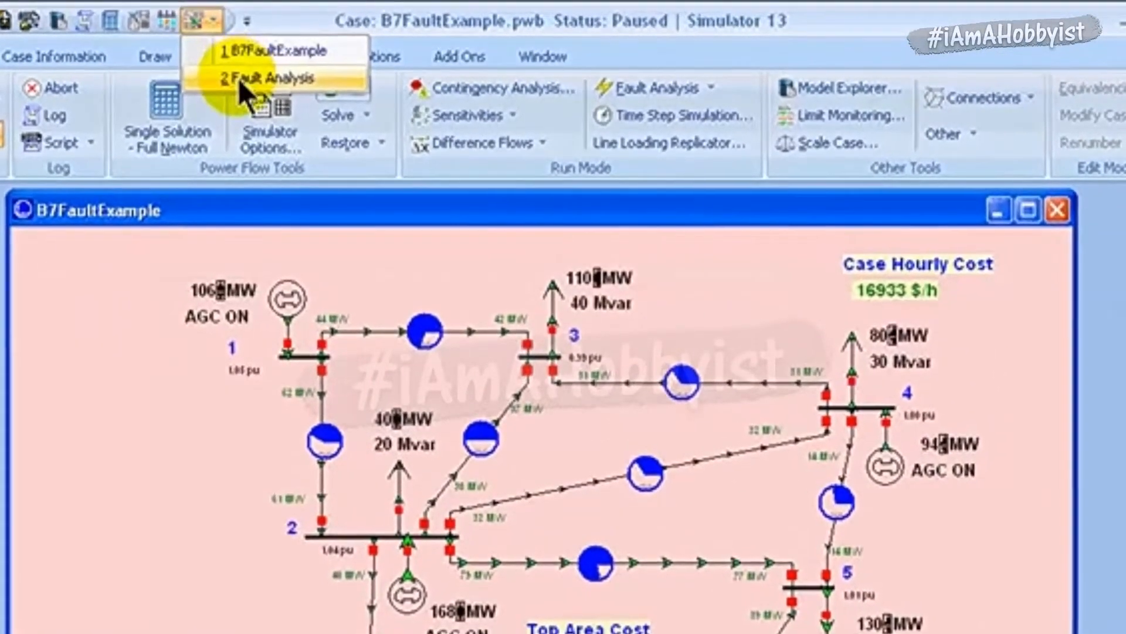
left_click(234, 83)
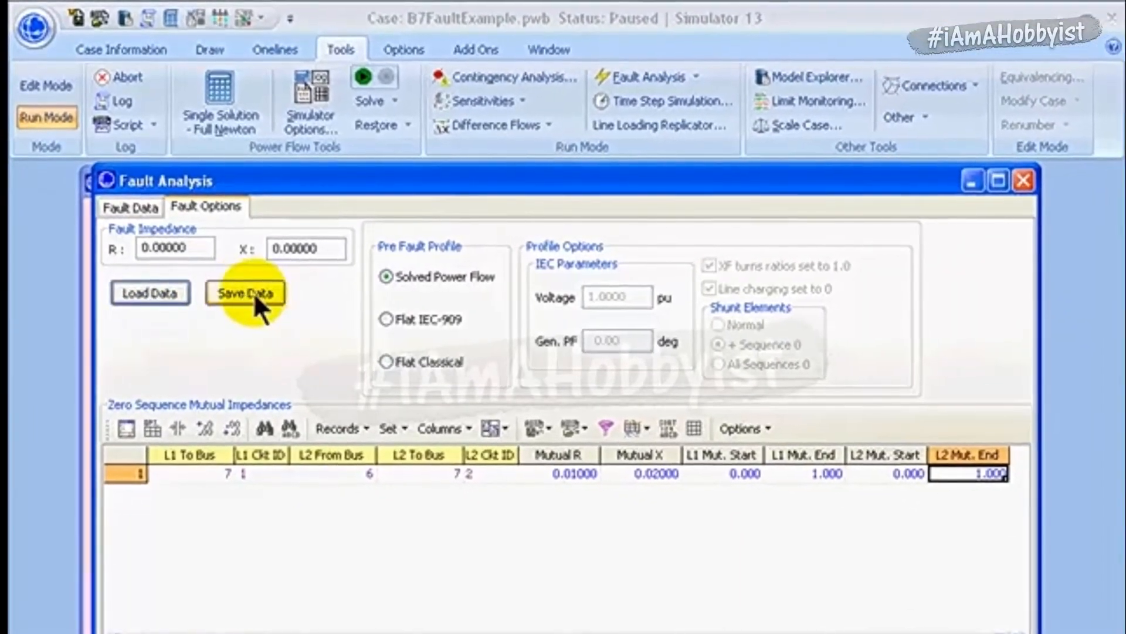
left_click(252, 293)
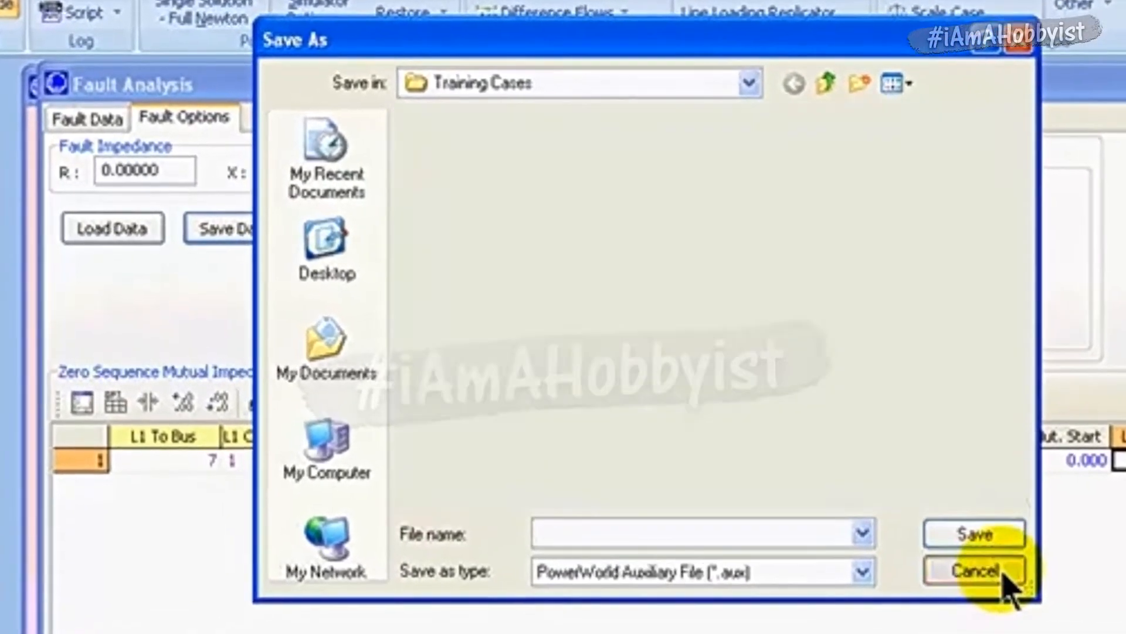
left_click(952, 553)
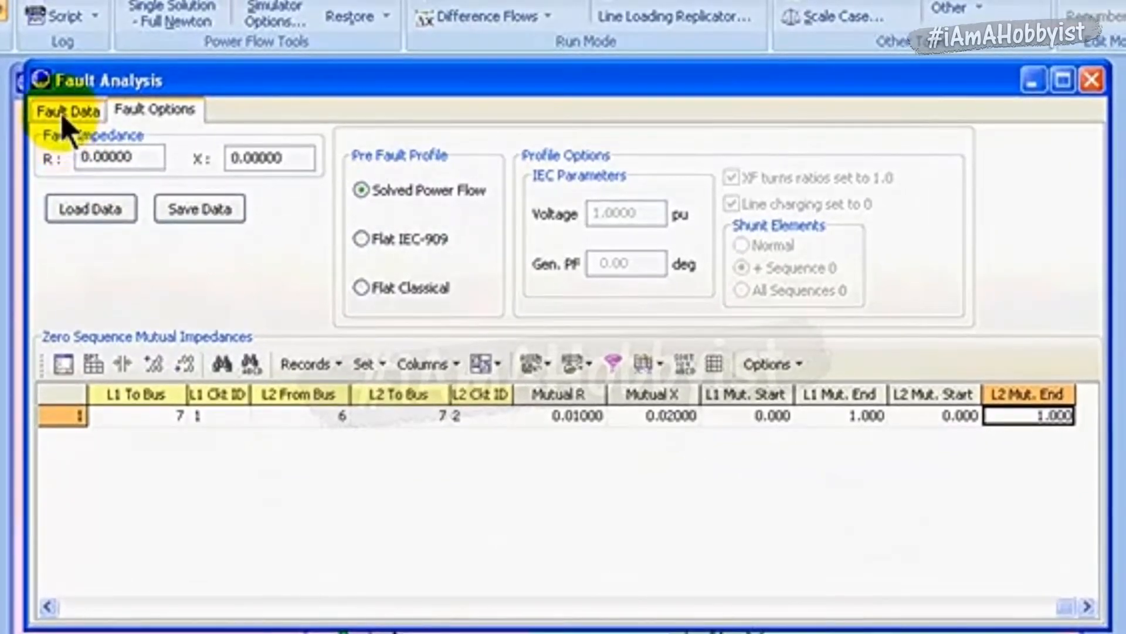
- Calculate a single line-to-ground bus fault at bus 3 from the fault data settings
left_click(63, 111)
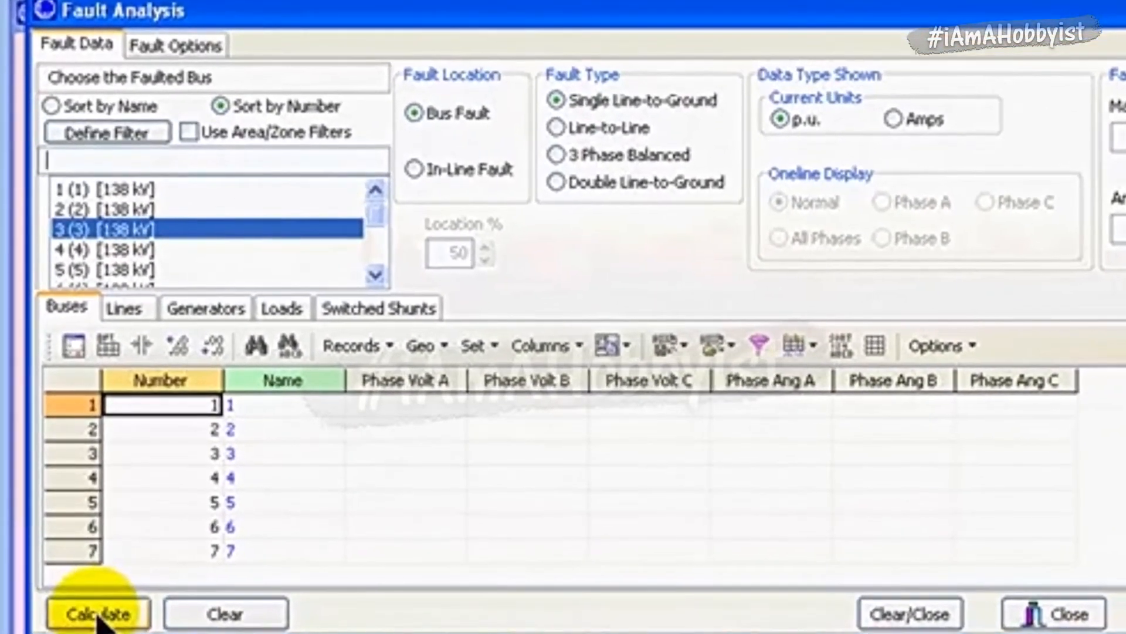
left_click(95, 607)
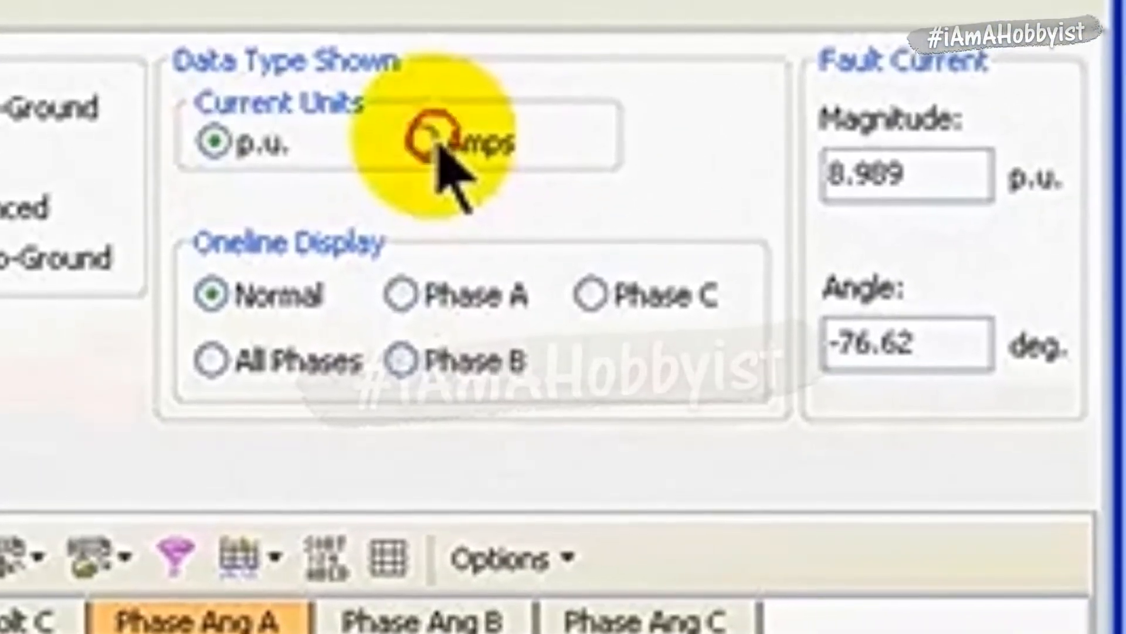
- Show the fault current in amps and back in p.u., and set the oneline display to Phase A
left_click(435, 136)
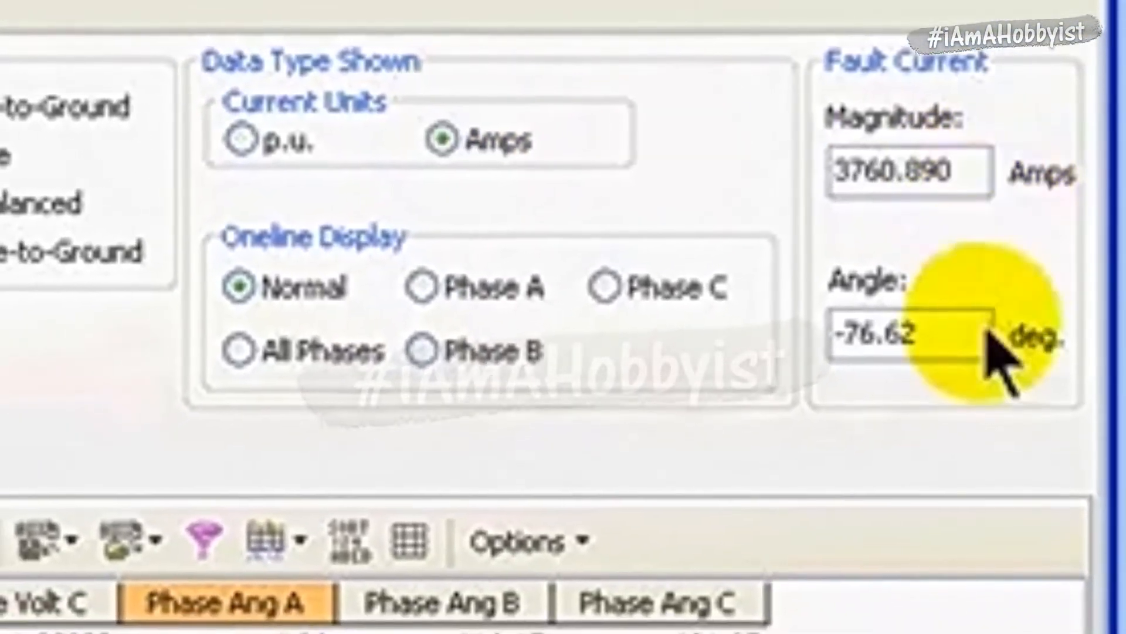
left_click(276, 136)
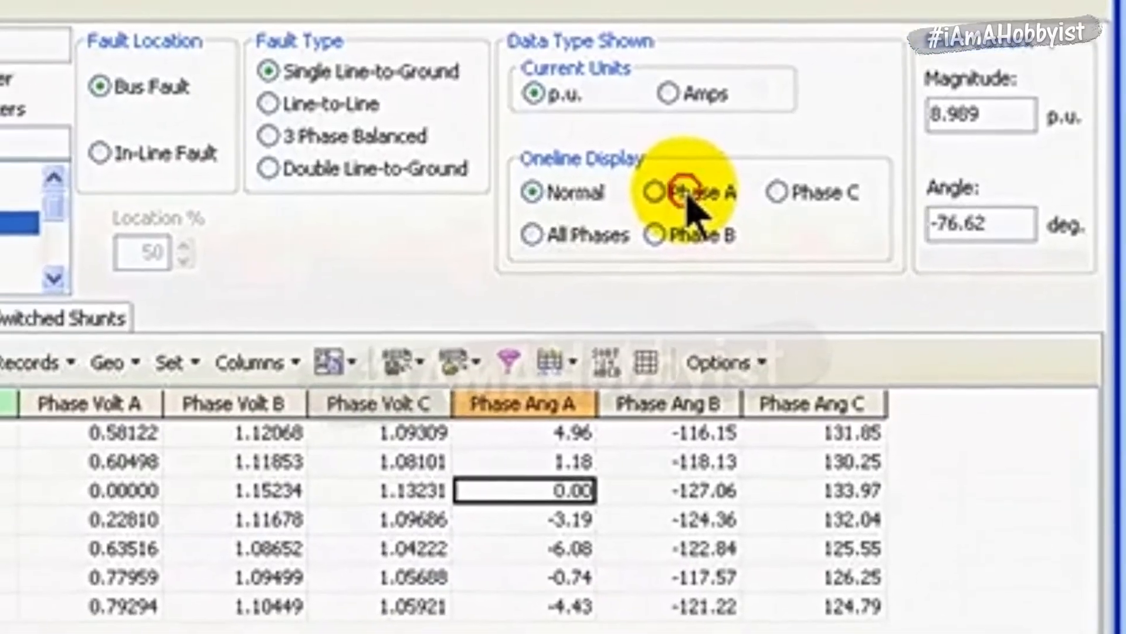
left_click(639, 202)
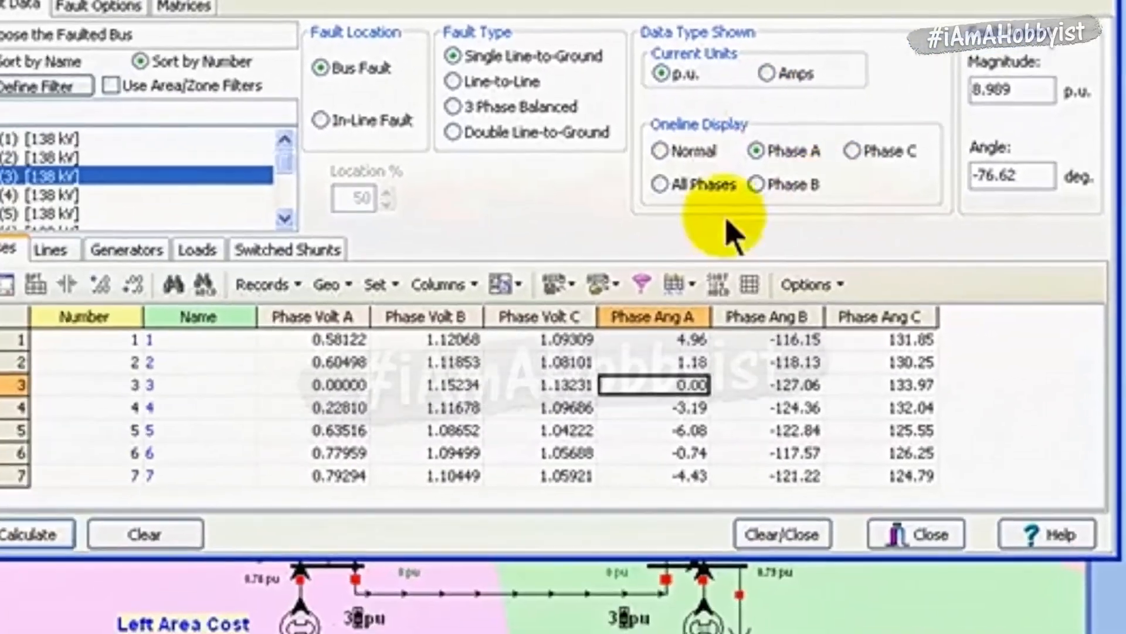